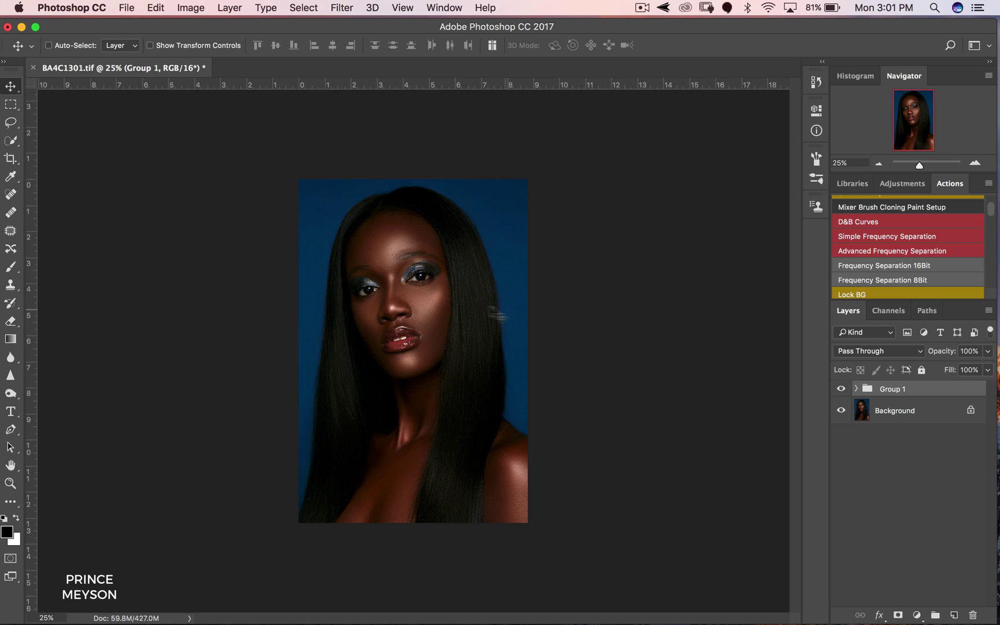
Compare the portrait with and without the Group 1 retouching by toggling the group's visibility.
{"action": "key", "text": "z"}
{"action": "left_click", "coordinate": [382, 322]}
{"action": "left_click", "coordinate": [382, 321], "text": "alt"}
{"action": "key", "text": "v"}
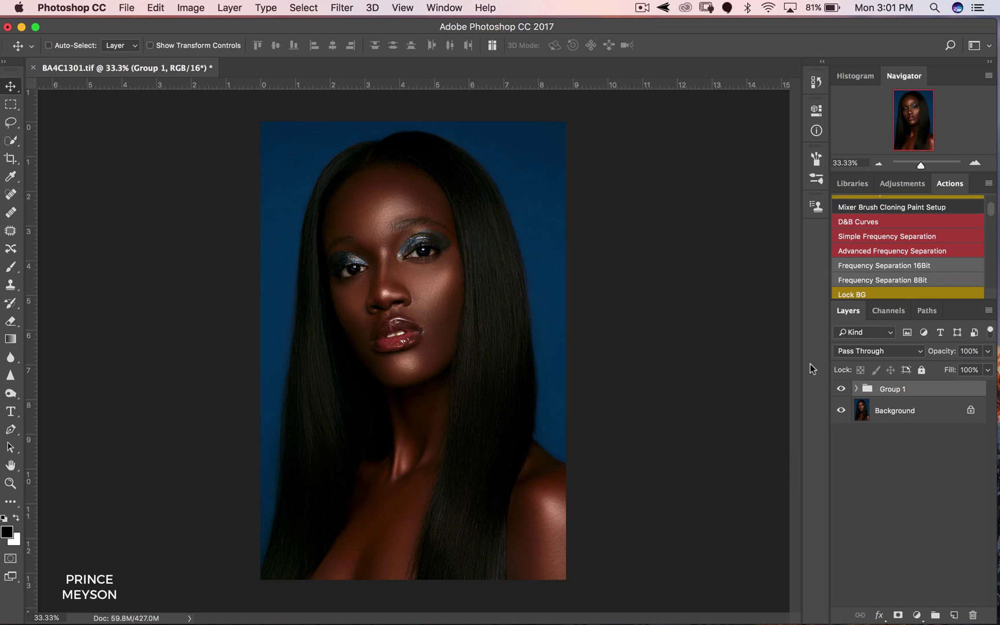
{"action": "left_click", "coordinate": [841, 390]}
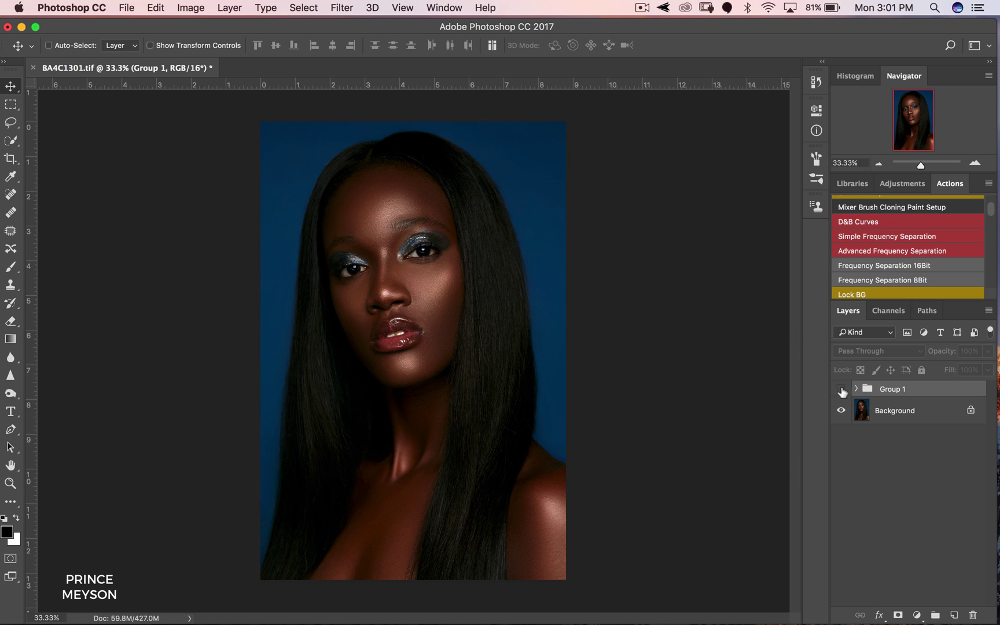
{"action": "left_click", "coordinate": [841, 393]}
{"action": "left_click", "coordinate": [841, 392]}
{"action": "left_click", "coordinate": [841, 393]}
{"action": "left_click", "coordinate": [841, 392]}
{"action": "left_click", "coordinate": [841, 391]}
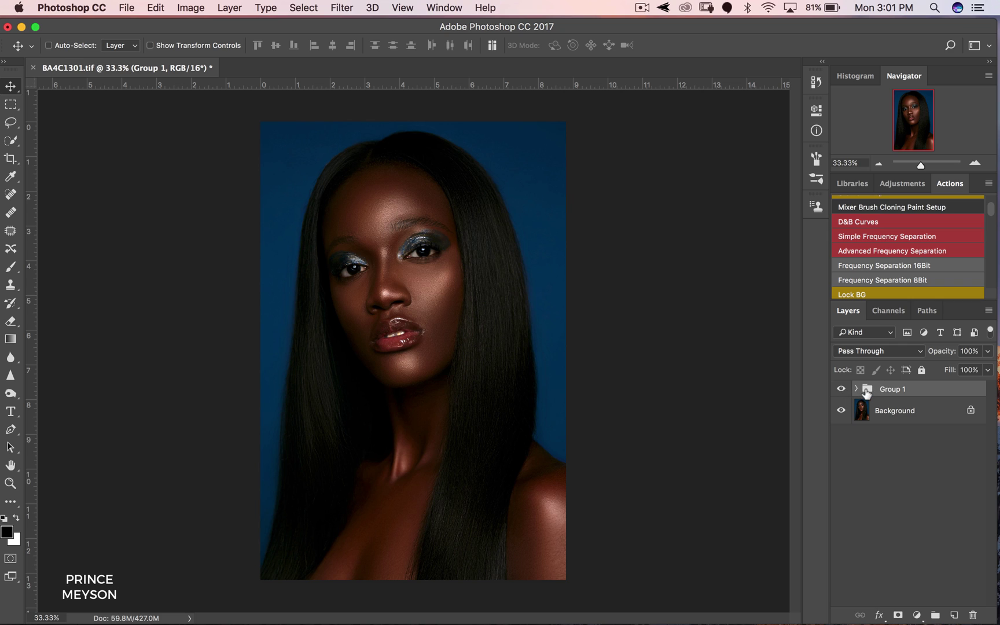
Delete Group 1 and run the Advanced Frequency Separation action with a Gaussian Blur radius of 8 pixels.
{"action": "key", "text": "Delete"}
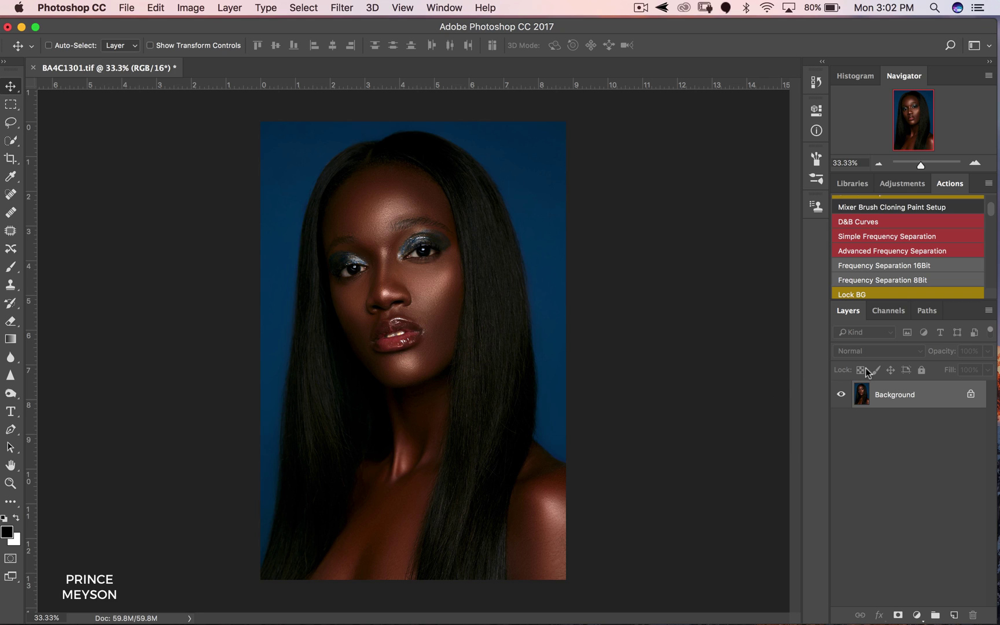
{"action": "left_click", "coordinate": [861, 252]}
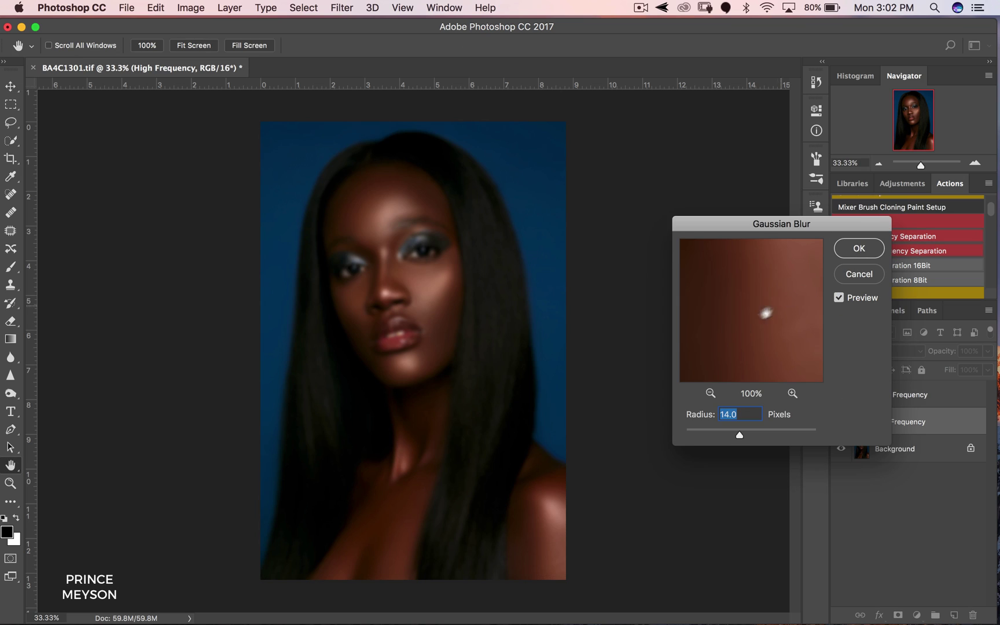
{"action": "type", "text": "8"}
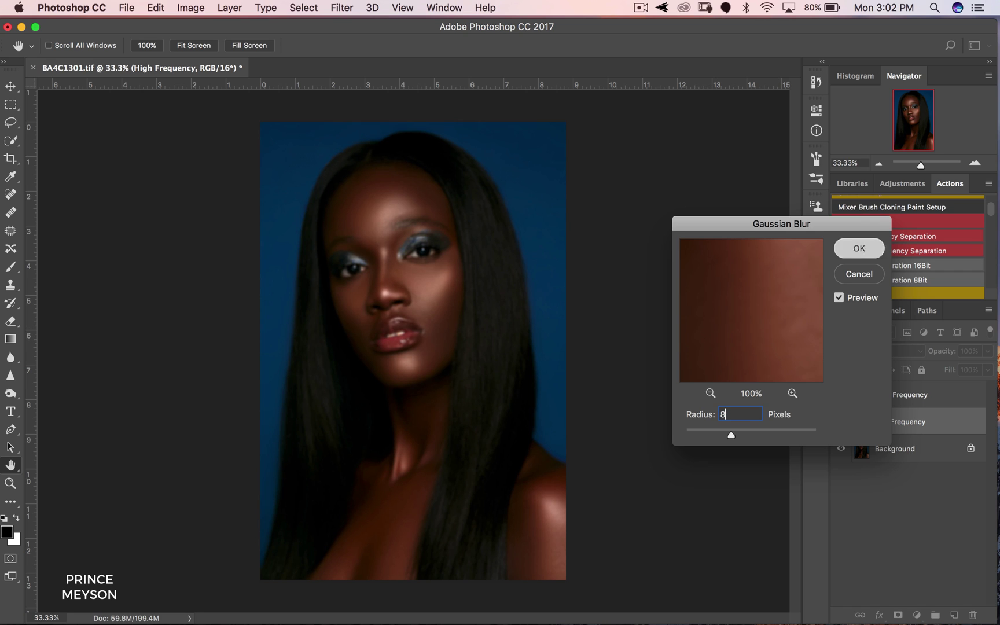
{"action": "key", "text": "Return"}
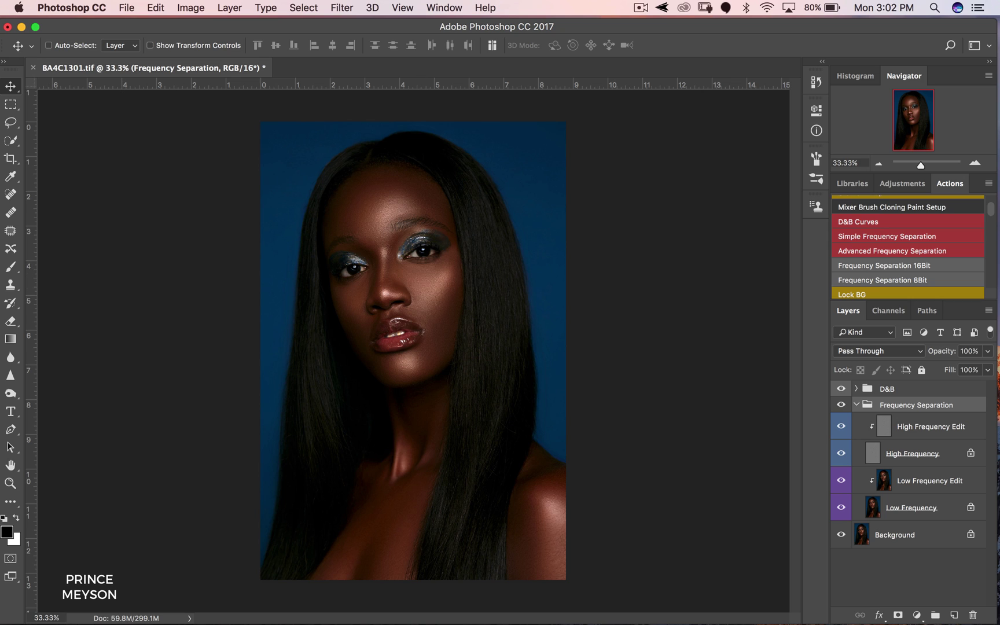
Activate the Mixer Brush tool and make Low Frequency Edit the layer to paint on.
{"action": "left_click", "coordinate": [10, 267]}
{"action": "left_click", "coordinate": [231, 301]}
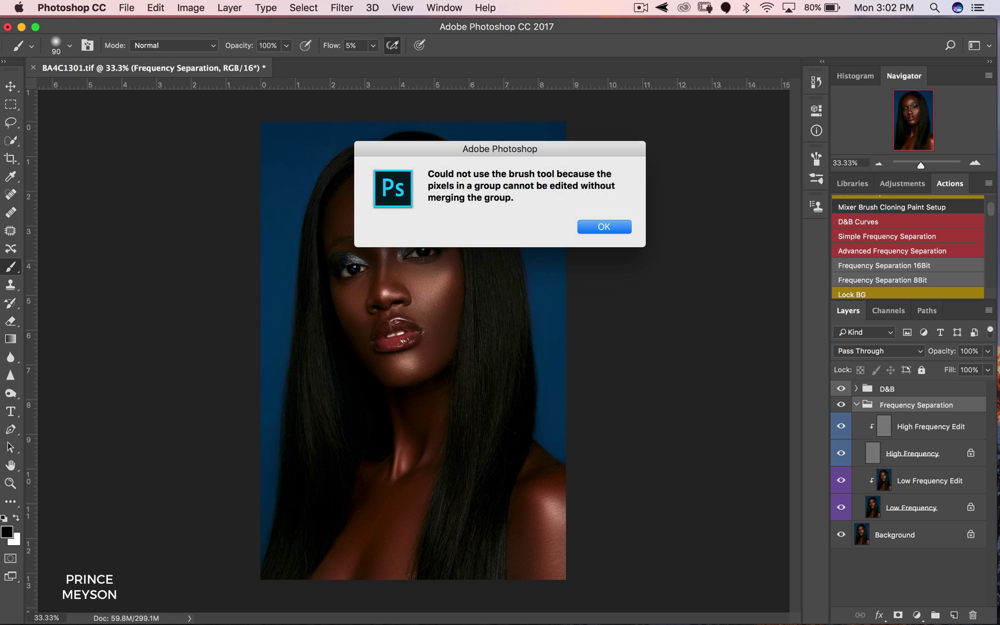
{"action": "key", "text": "Return"}
{"action": "right_click", "coordinate": [11, 266]}
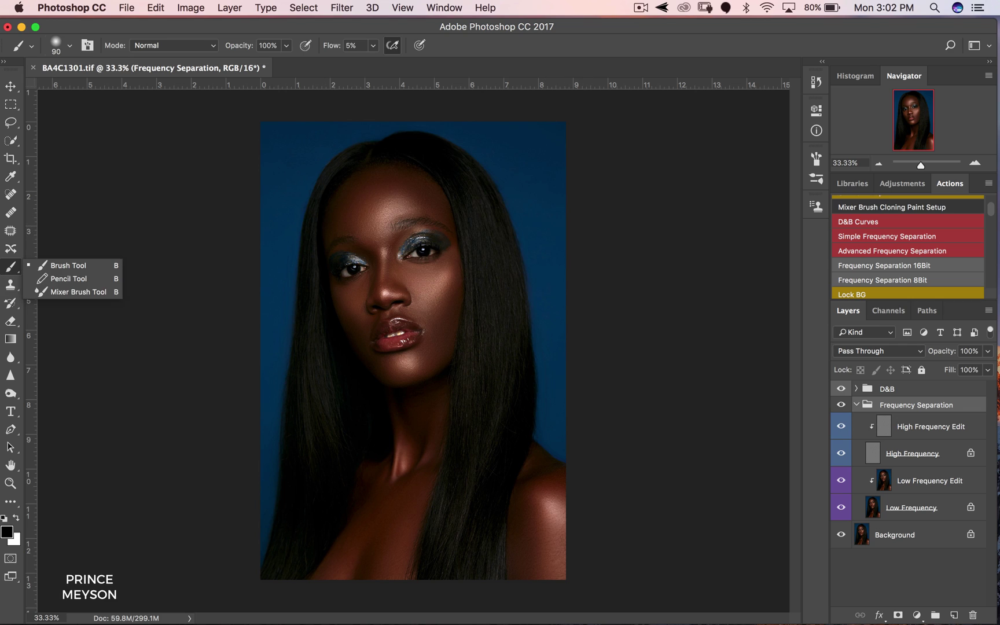
{"action": "left_click", "coordinate": [52, 296]}
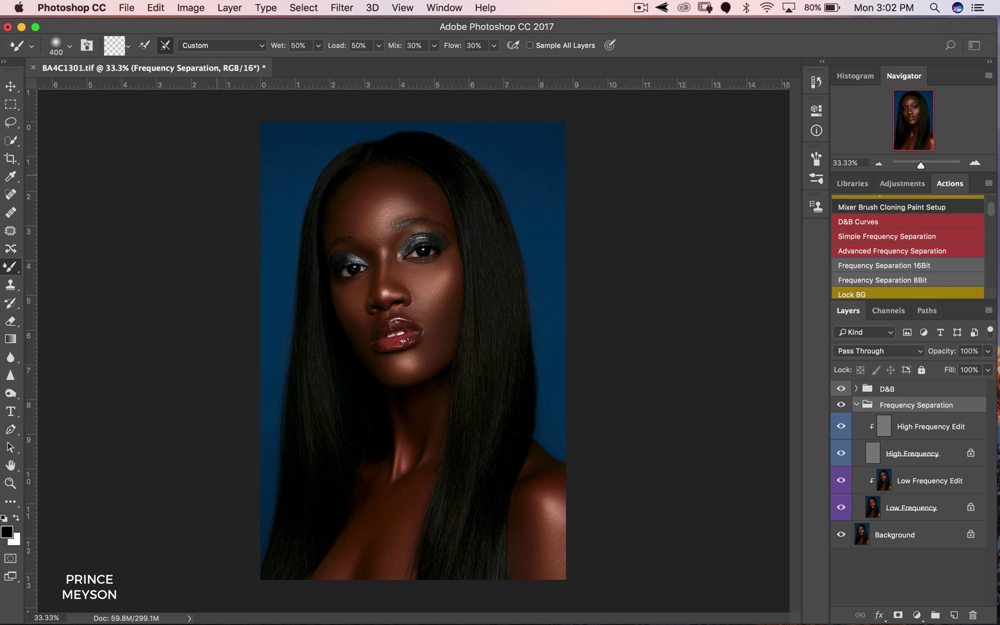
{"action": "left_click", "coordinate": [298, 181]}
{"action": "left_click", "coordinate": [604, 226]}
{"action": "left_click", "coordinate": [929, 481]}
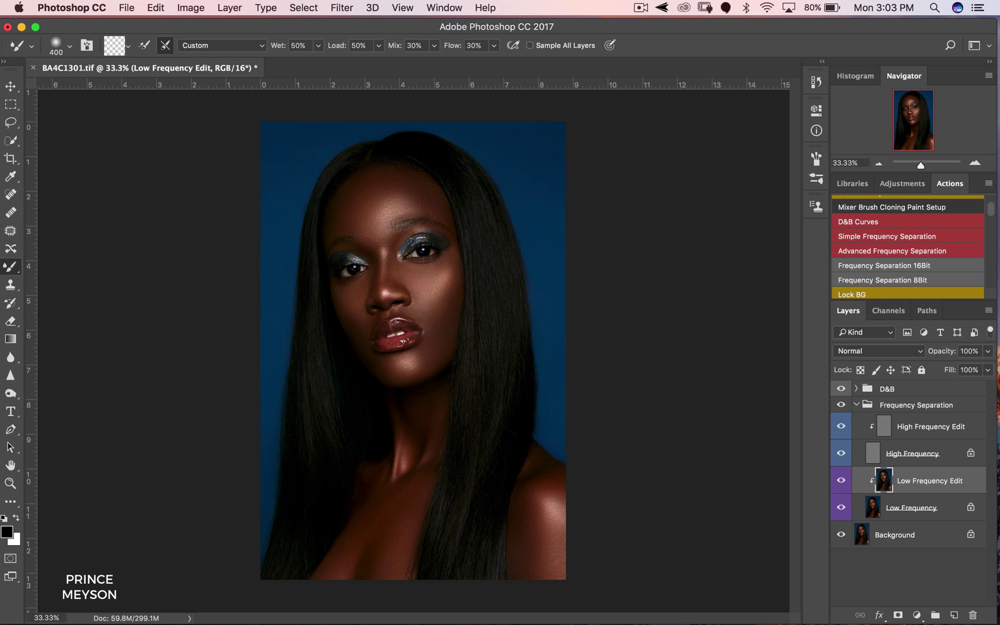
Blend uneven tones in the hair on the Low Frequency Edit layer with the Mixer Brush at 30% mix, varying the brush size.
{"action": "left_click", "coordinate": [415, 46]}
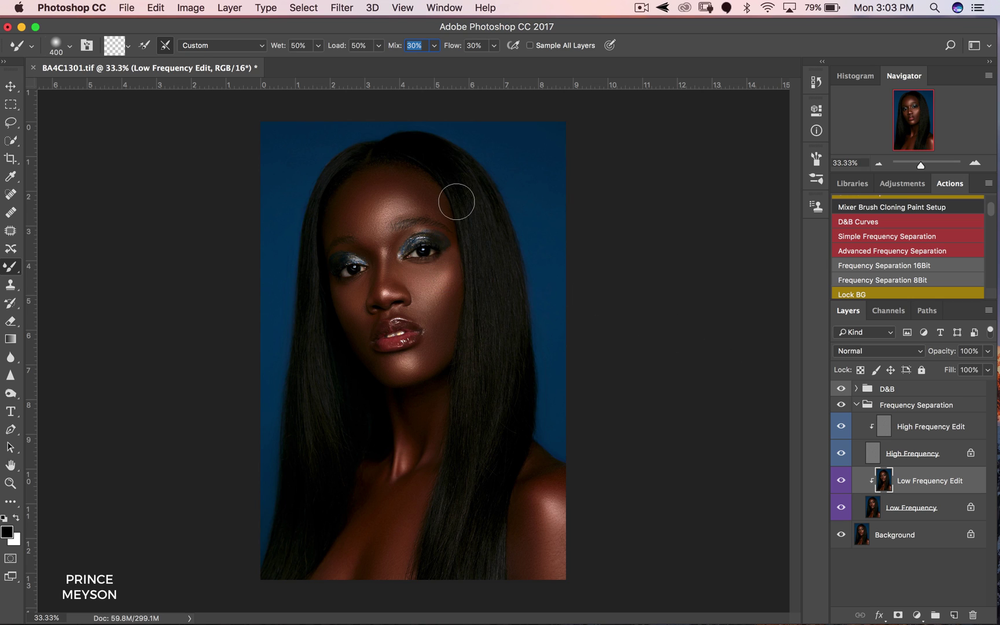
{"action": "key", "text": "Return"}
{"action": "key", "text": "bracketleft"}
{"action": "key", "text": "bracketleft"}
{"action": "key", "text": "bracketright"}
{"action": "key", "text": "bracketleft"}
{"action": "key", "text": "bracketleft"}
{"action": "key", "text": "bracketright"}
{"action": "key", "text": "bracketright"}
{"action": "key", "text": "bracketright"}
{"action": "key", "text": "bracketleft"}
{"action": "key", "text": "bracketleft"}
{"action": "key", "text": "bracketleft"}
{"action": "key", "text": "bracketleft"}
{"action": "key", "text": "bracketright"}
{"action": "key", "text": "bracketright"}
{"action": "key", "text": "bracketright"}
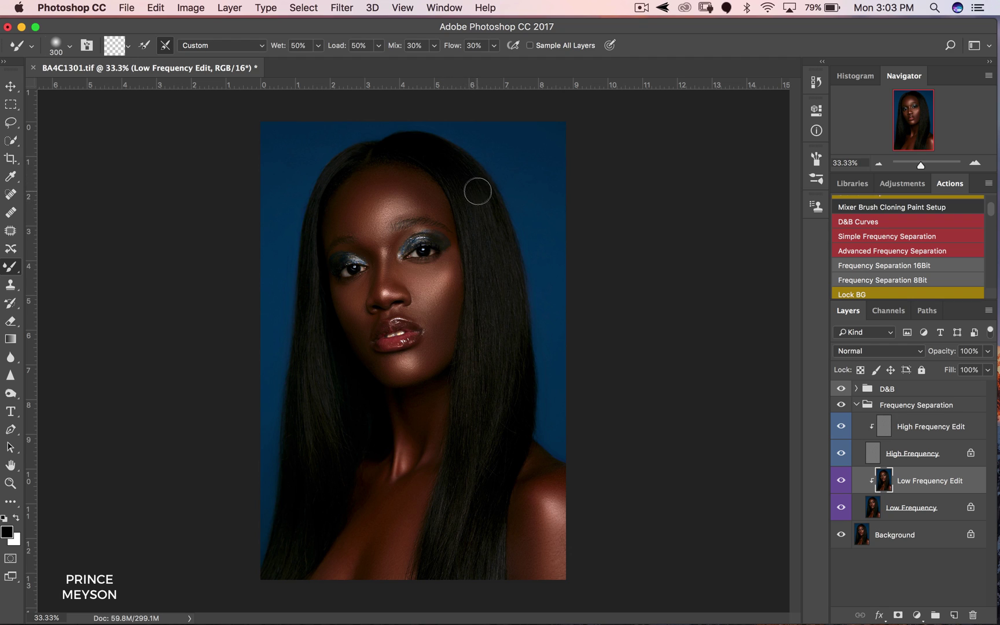
{"action": "key", "text": "bracketright"}
{"action": "key", "text": "bracketright"}
{"action": "key", "text": "bracketleft"}
{"action": "key", "text": "bracketleft"}
{"action": "key", "text": "bracketleft"}
{"action": "key", "text": "bracketright"}
{"action": "key", "text": "bracketright"}
{"action": "key", "text": "bracketright"}
{"action": "key", "text": "bracketright"}
{"action": "key", "text": "bracketleft"}
{"action": "key", "text": "bracketleft"}
{"action": "key", "text": "bracketright"}
{"action": "key", "text": "bracketright"}
{"action": "key", "text": "bracketright"}
{"action": "key", "text": "bracketleft"}
{"action": "key", "text": "bracketleft"}
{"action": "key", "text": "bracketleft"}
{"action": "key", "text": "bracketleft"}
{"action": "key", "text": "bracketright"}
{"action": "key", "text": "bracketright"}
{"action": "key", "text": "bracketright"}
{"action": "key", "text": "bracketleft"}
{"action": "key", "text": "bracketleft"}
{"action": "key", "text": "bracketleft"}
{"action": "key", "text": "bracketright"}
{"action": "key", "text": "bracketright"}
{"action": "key", "text": "bracketleft"}
{"action": "key", "text": "bracketleft"}
{"action": "key", "text": "bracketleft"}
{"action": "key", "text": "bracketright"}
{"action": "key", "text": "bracketright"}
{"action": "key", "text": "bracketright"}
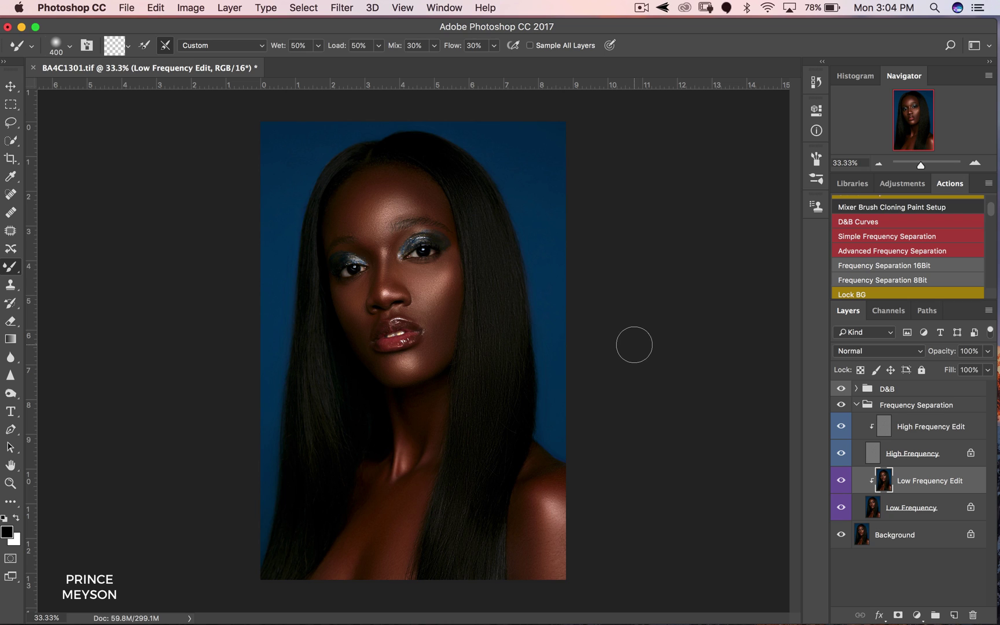
{"action": "key", "text": "bracketright"}
{"action": "key", "text": "bracketright"}
{"action": "key", "text": "bracketleft"}
{"action": "key", "text": "bracketleft"}
{"action": "key", "text": "bracketleft"}
{"action": "key", "text": "bracketright"}
{"action": "key", "text": "bracketleft"}
{"action": "key", "text": "bracketright"}
{"action": "key", "text": "bracketright"}
{"action": "key", "text": "bracketleft"}
{"action": "key", "text": "bracketleft"}
{"action": "key", "text": "bracketright"}
{"action": "key", "text": "bracketright"}
{"action": "key", "text": "bracketleft"}
{"action": "key", "text": "bracketleft"}
{"action": "key", "text": "bracketright"}
{"action": "key", "text": "bracketright"}
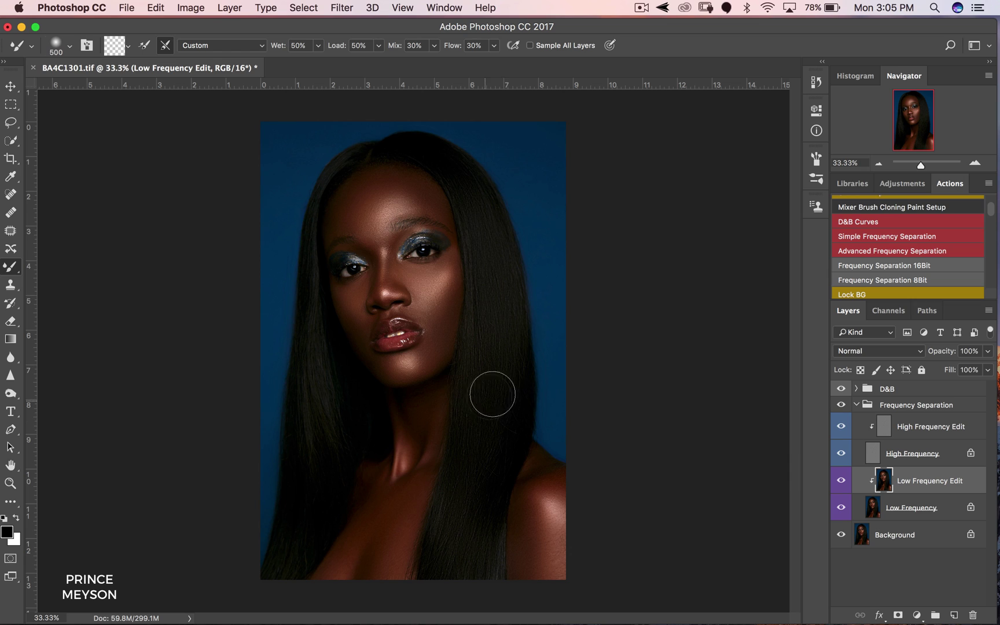
{"action": "key", "text": "bracketleft"}
{"action": "key", "text": "bracketleft"}
{"action": "key", "text": "bracketleft"}
{"action": "key", "text": "bracketright"}
{"action": "key", "text": "bracketright"}
{"action": "key", "text": "bracketleft"}
{"action": "key", "text": "bracketleft"}
{"action": "key", "text": "bracketright"}
{"action": "key", "text": "bracketright"}
{"action": "key", "text": "bracketright"}
{"action": "key", "text": "bracketright"}
{"action": "key", "text": "bracketright"}
{"action": "key", "text": "bracketleft"}
{"action": "key", "text": "bracketleft"}
{"action": "key", "text": "bracketright"}
{"action": "key", "text": "bracketleft"}
{"action": "key", "text": "bracketright"}
{"action": "key", "text": "bracketright"}
{"action": "key", "text": "bracketright"}
{"action": "key", "text": "bracketright"}
{"action": "left_click", "coordinate": [841, 405]}
{"action": "key", "text": "bracketright"}
{"action": "key", "text": "bracketright"}
{"action": "key", "text": "bracketleft"}
{"action": "key", "text": "bracketleft"}
{"action": "key", "text": "bracketleft"}
{"action": "key", "text": "bracketleft"}
{"action": "key", "text": "bracketright"}
{"action": "key", "text": "bracketright"}
{"action": "key", "text": "bracketright"}
{"action": "key", "text": "bracketright"}
{"action": "key", "text": "bracketright"}
Select the High Frequency Edit layer, activate the Clone Stamp tool and check its brush size and hardness.
{"action": "left_click", "coordinate": [931, 426]}
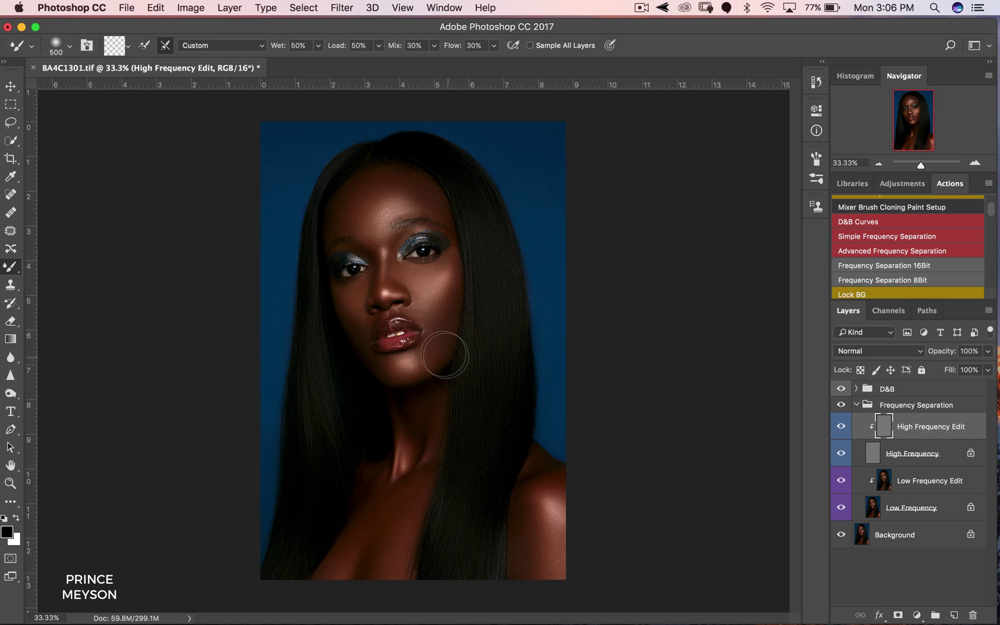
{"action": "key", "text": "s"}
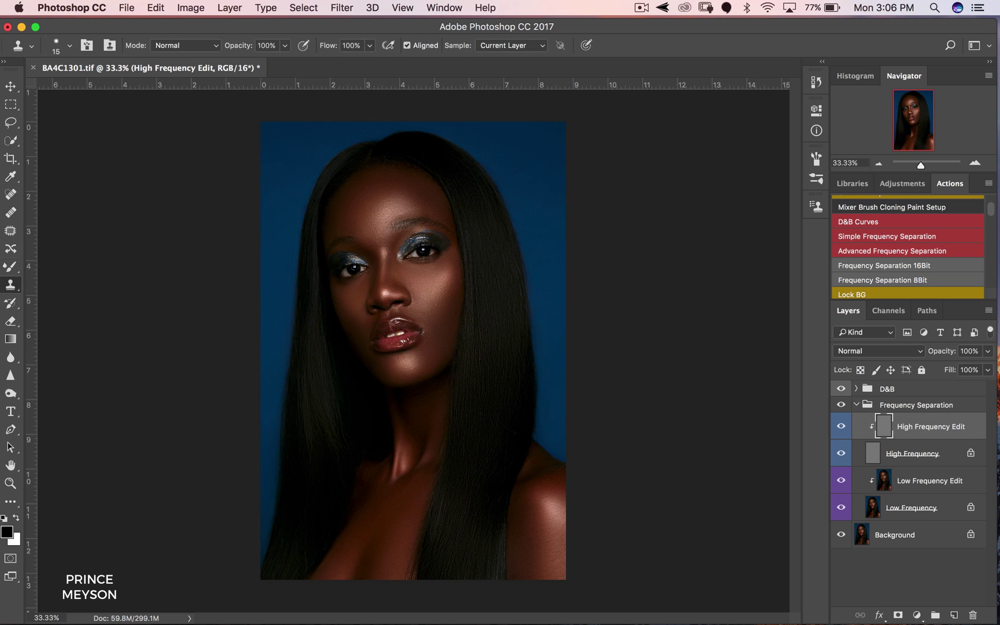
{"action": "right_click", "coordinate": [10, 284]}
{"action": "left_click", "coordinate": [60, 283]}
{"action": "left_click", "coordinate": [69, 45]}
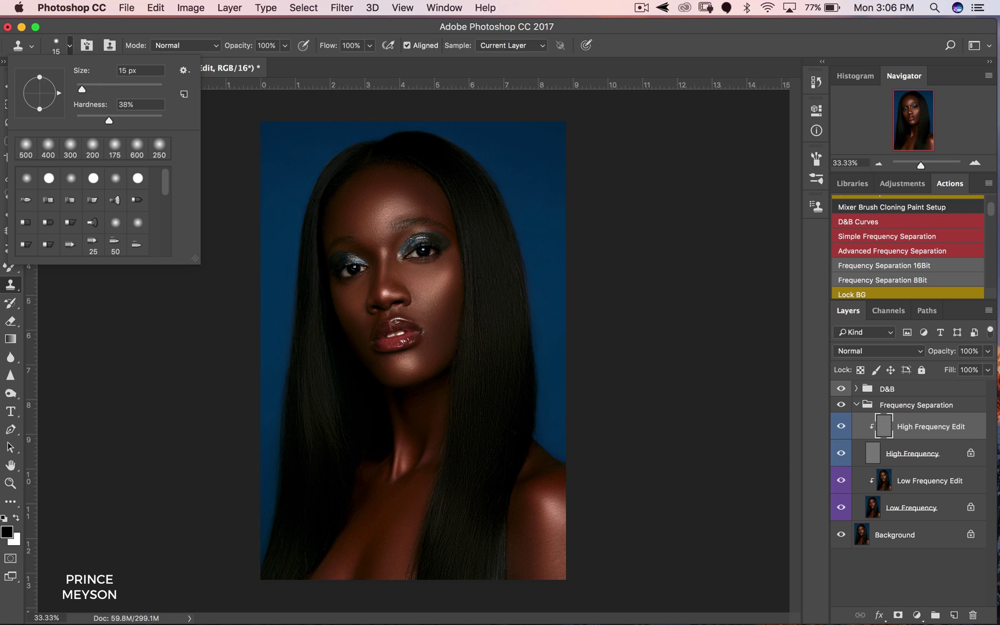
{"action": "key", "text": "Escape"}
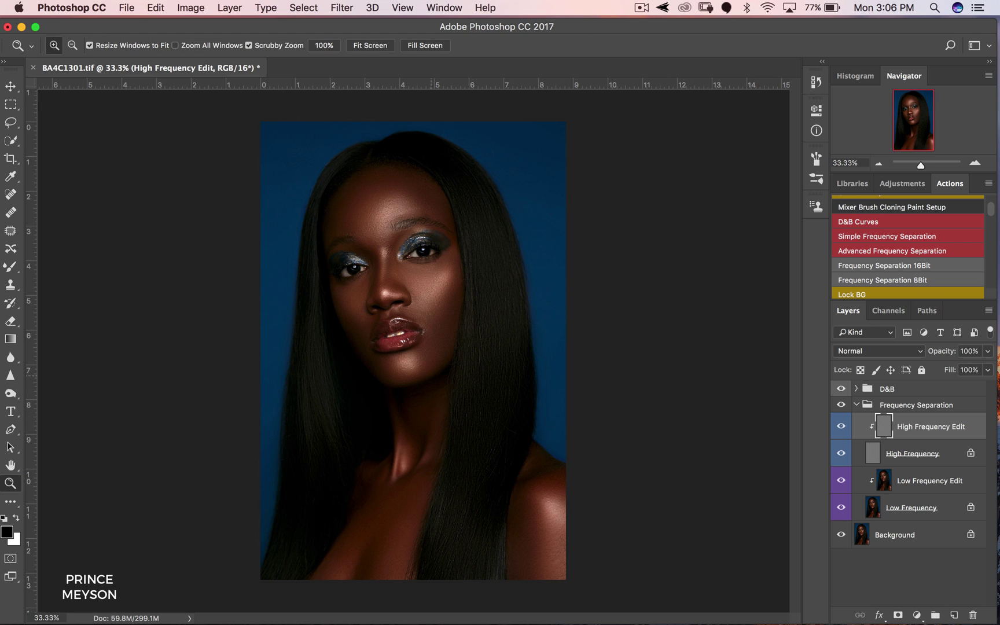
Clone out crossing stray hairs in the lower lengths beside the bare shoulder at 100% zoom, using the 15 px Clone Stamp.
{"action": "left_click", "coordinate": [484, 330], "text": "super"}
{"action": "left_click", "coordinate": [484, 352], "text": "super"}
{"action": "left_click", "coordinate": [484, 356], "text": "super"}
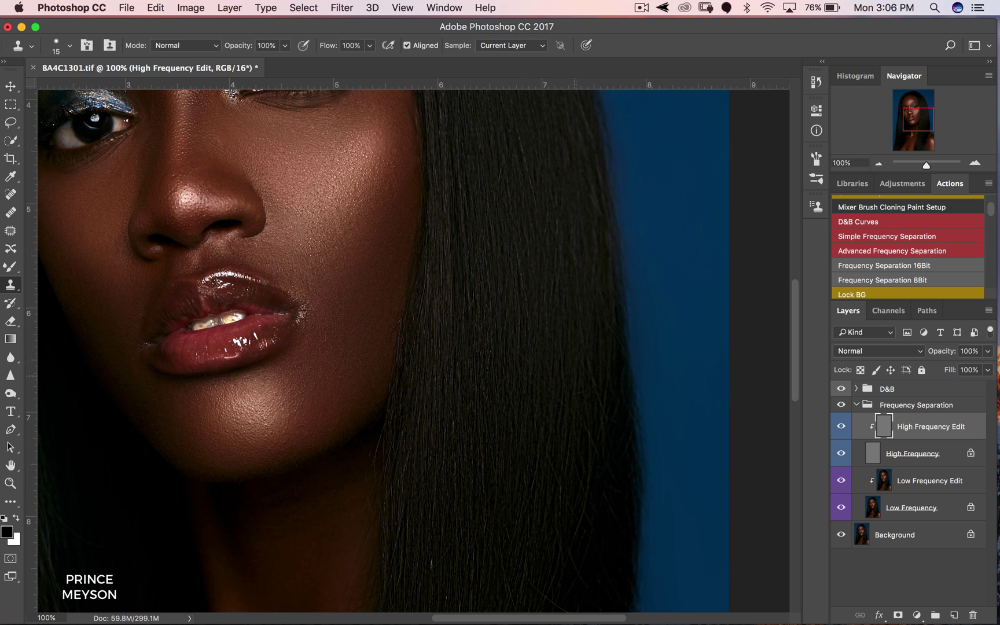
{"action": "scroll", "coordinate": [572, 376], "scroll_direction": "down", "scroll_amount": 10}
{"action": "scroll", "coordinate": [571, 376], "scroll_direction": "right", "scroll_amount": 3}
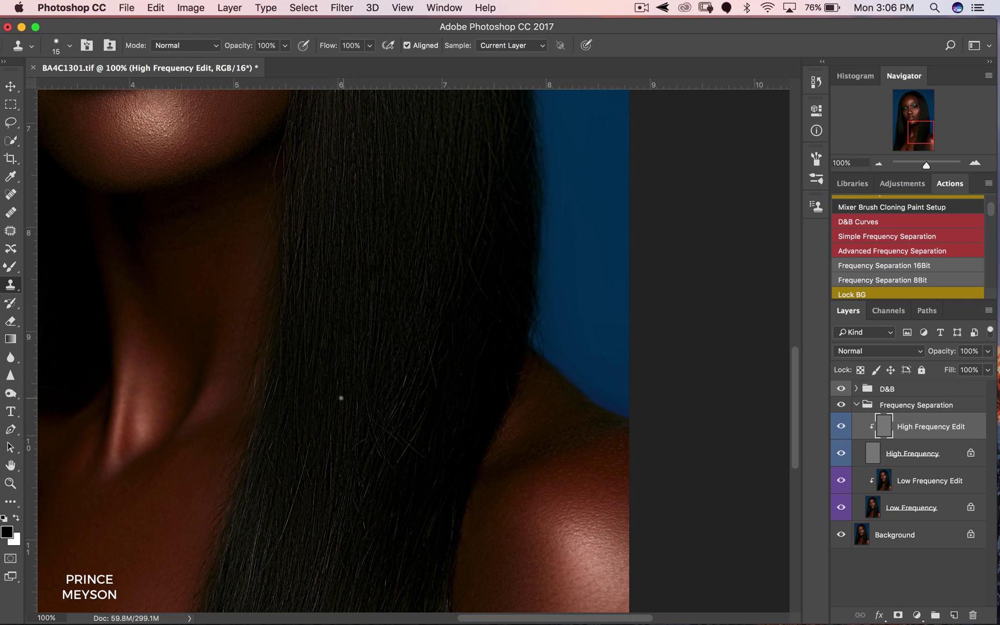
{"action": "scroll", "coordinate": [331, 435], "scroll_direction": "down", "scroll_amount": 8}
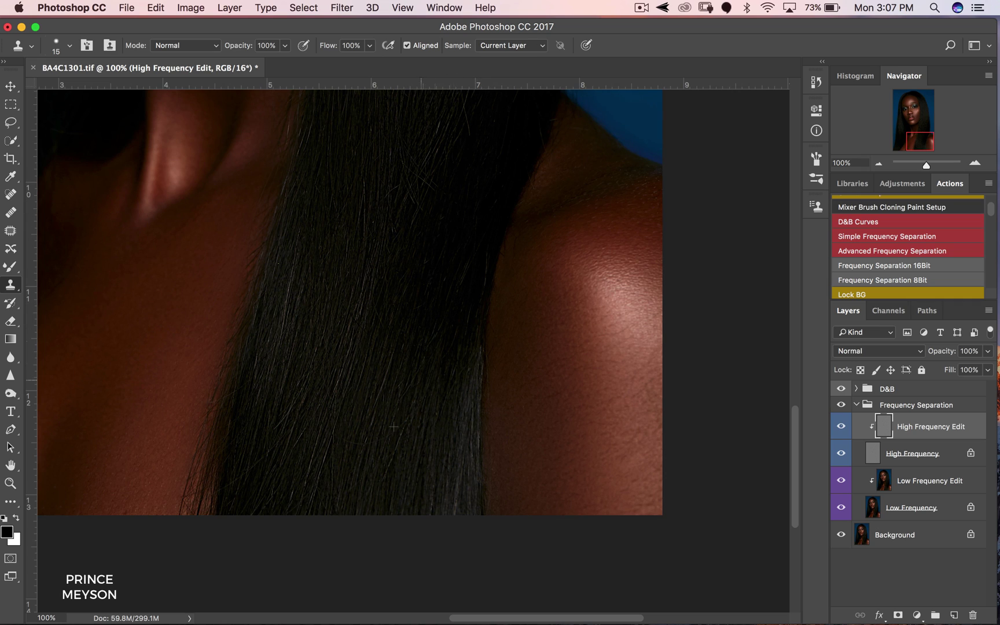
{"action": "scroll", "coordinate": [347, 347], "scroll_direction": "up", "scroll_amount": 5}
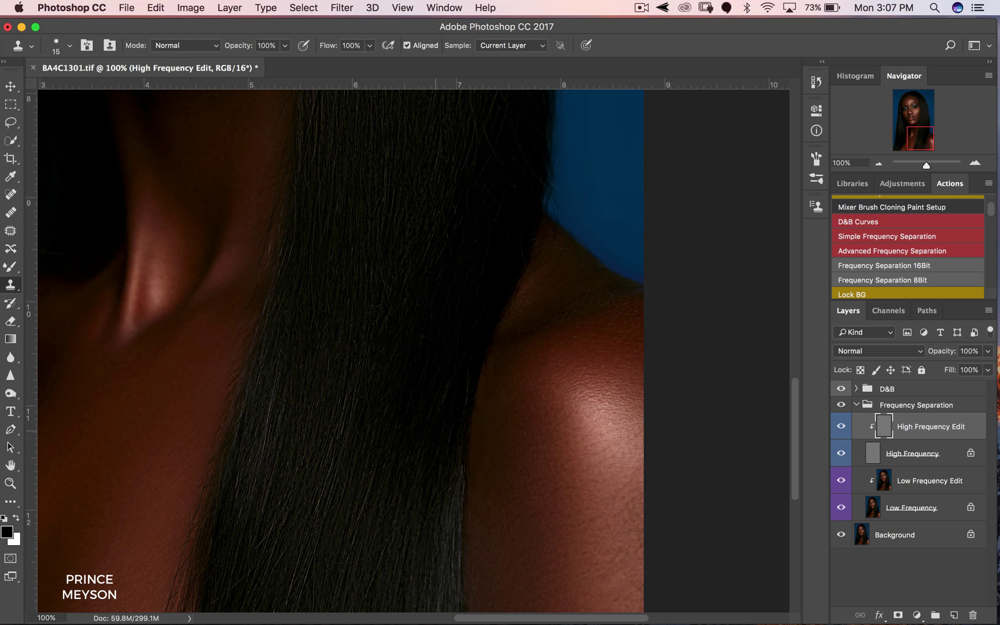
Clone out stray hairs further up the same side, from beside the chin to the crown.
{"action": "scroll", "coordinate": [439, 347], "scroll_direction": "up", "scroll_amount": 6}
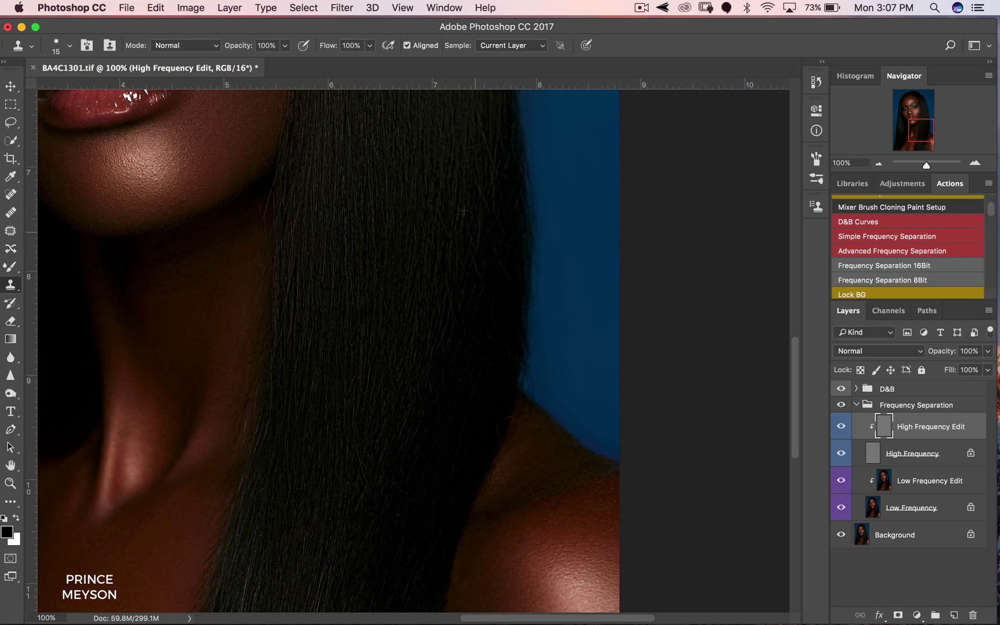
{"action": "scroll", "coordinate": [468, 302], "scroll_direction": "up", "scroll_amount": 5}
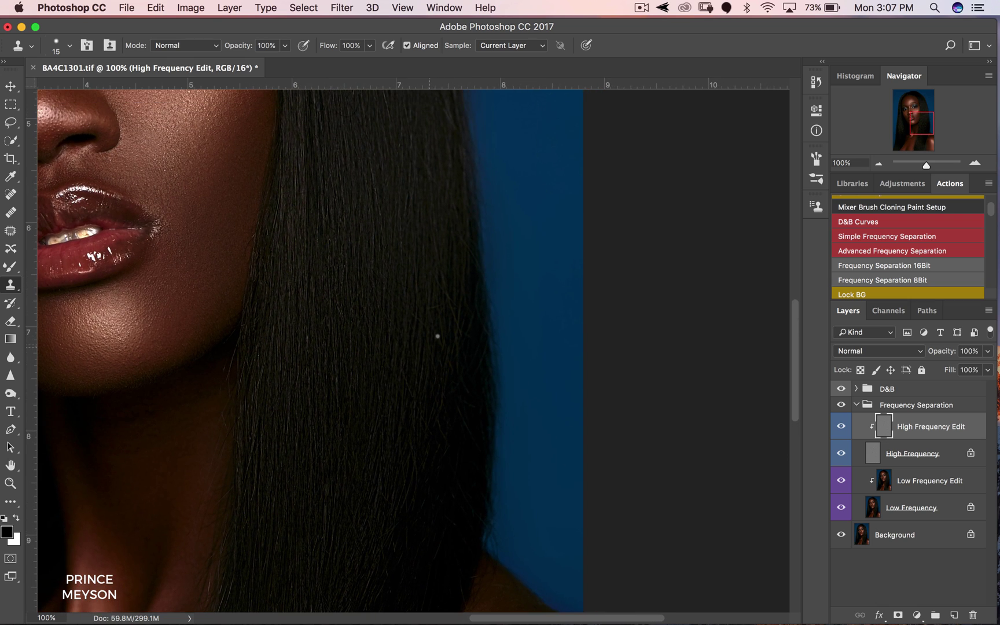
{"action": "scroll", "coordinate": [443, 428], "scroll_direction": "up", "scroll_amount": 10}
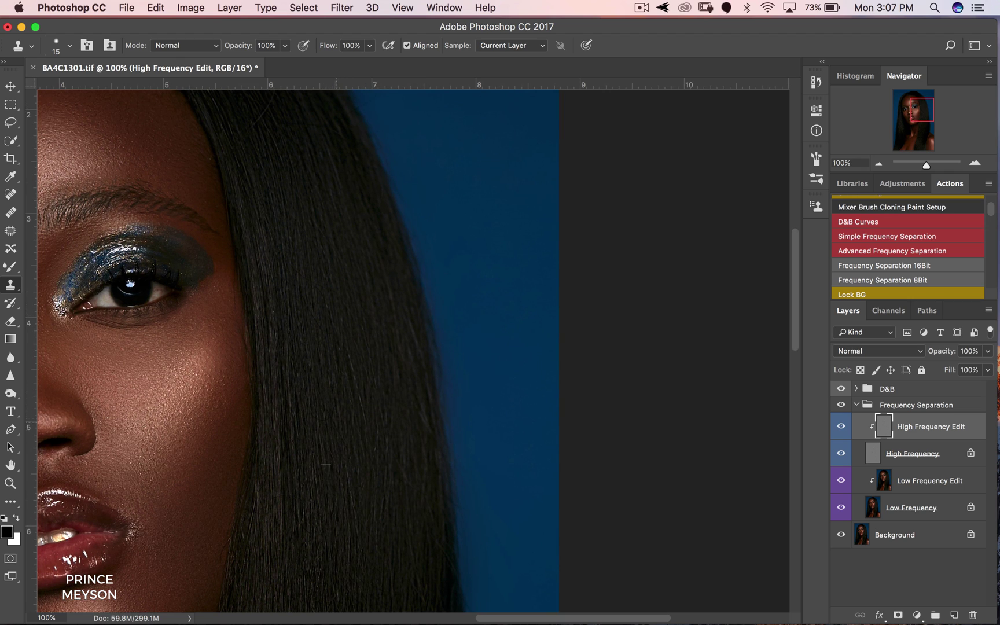
{"action": "scroll", "coordinate": [362, 504], "scroll_direction": "up", "scroll_amount": 7}
{"action": "scroll", "coordinate": [414, 350], "scroll_direction": "down", "scroll_amount": 1}
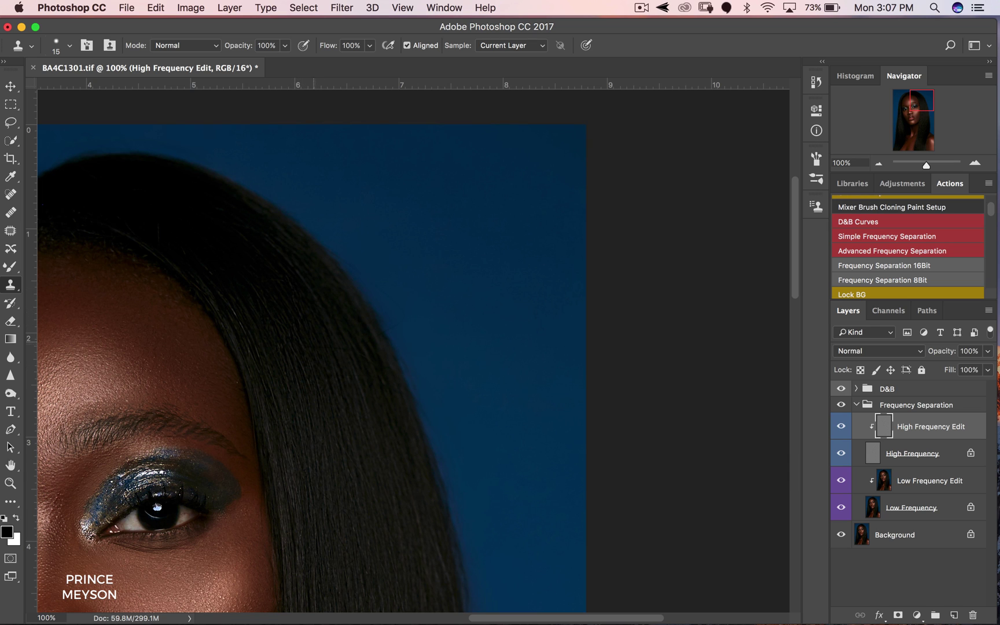
Review the whole hair, then clone away the remaining stray strands near the shoulder at about 200% zoom.
{"action": "key", "text": "z"}
{"action": "left_click", "coordinate": [377, 406], "text": "alt"}
{"action": "left_click", "coordinate": [377, 406], "text": "alt"}
{"action": "left_click", "coordinate": [377, 406], "text": "alt"}
{"action": "left_click", "coordinate": [377, 407], "text": "alt"}
{"action": "left_click", "coordinate": [377, 407], "text": "alt"}
{"action": "left_click", "coordinate": [435, 400]}
{"action": "left_click", "coordinate": [435, 399]}
{"action": "left_click", "coordinate": [438, 399]}
{"action": "key", "text": "s"}
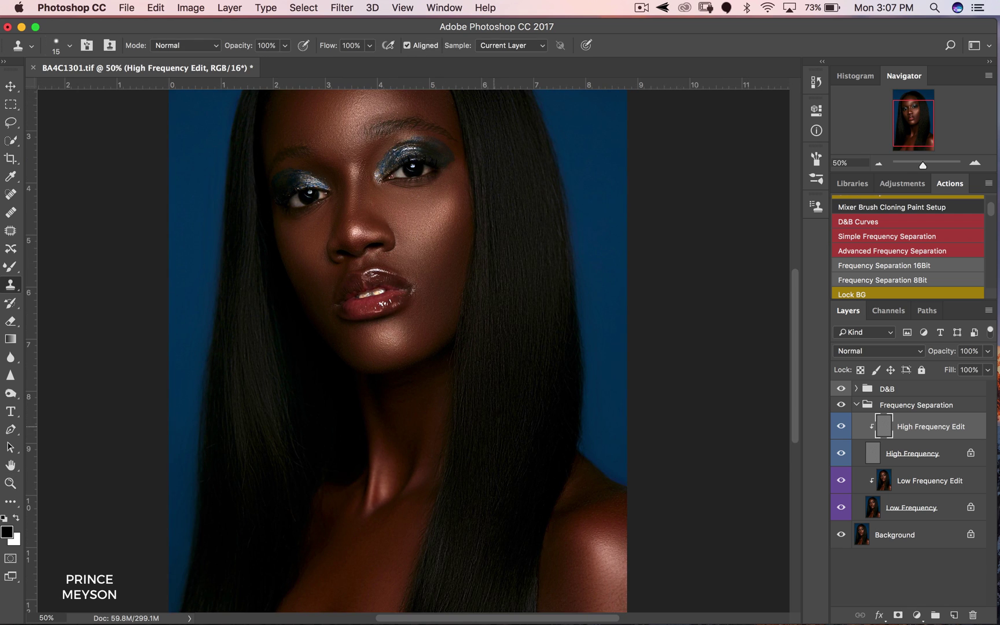
{"action": "left_click_drag", "start_coordinate": [481, 385], "coordinate": [434, 314]}
{"action": "scroll", "coordinate": [327, 342], "scroll_direction": "down", "scroll_amount": 3}
{"action": "scroll", "coordinate": [327, 341], "scroll_direction": "right", "scroll_amount": 2}
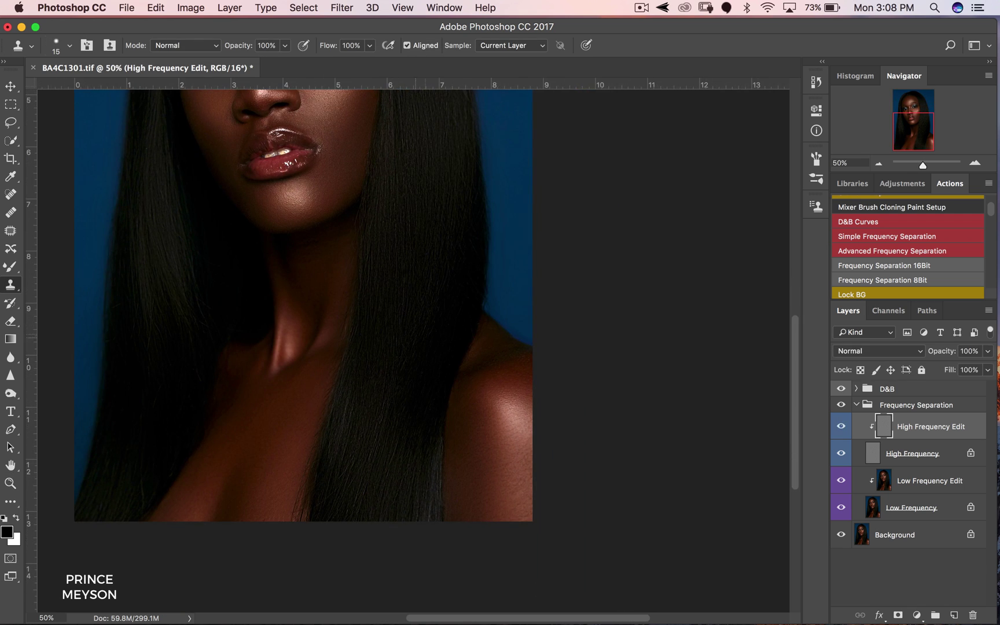
{"action": "key", "text": "z"}
{"action": "left_click", "coordinate": [407, 352]}
{"action": "left_click", "coordinate": [407, 351]}
{"action": "left_click", "coordinate": [430, 344]}
{"action": "left_click", "coordinate": [443, 301]}
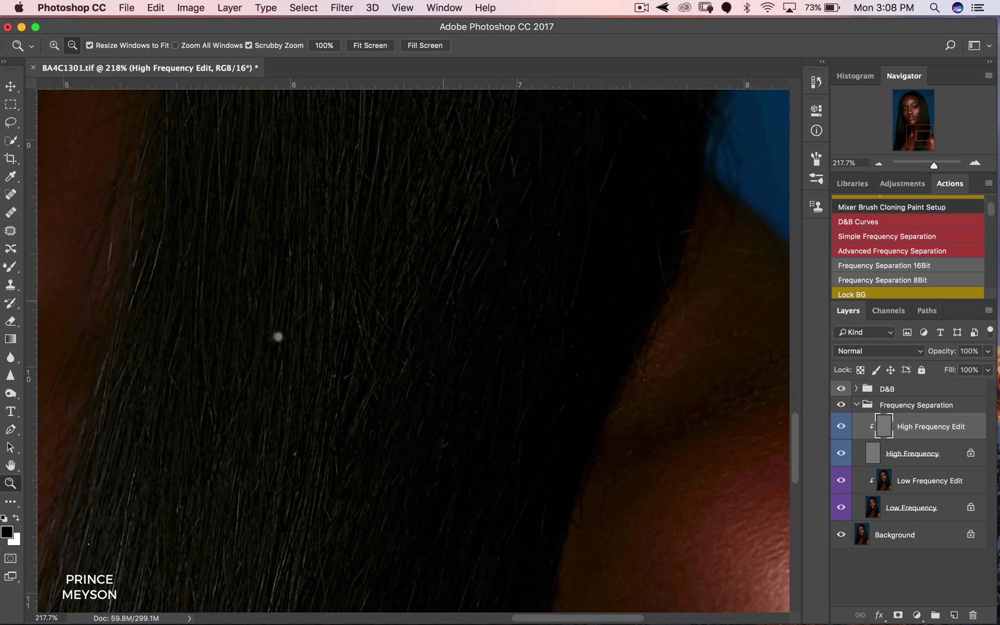
{"action": "key", "text": "s"}
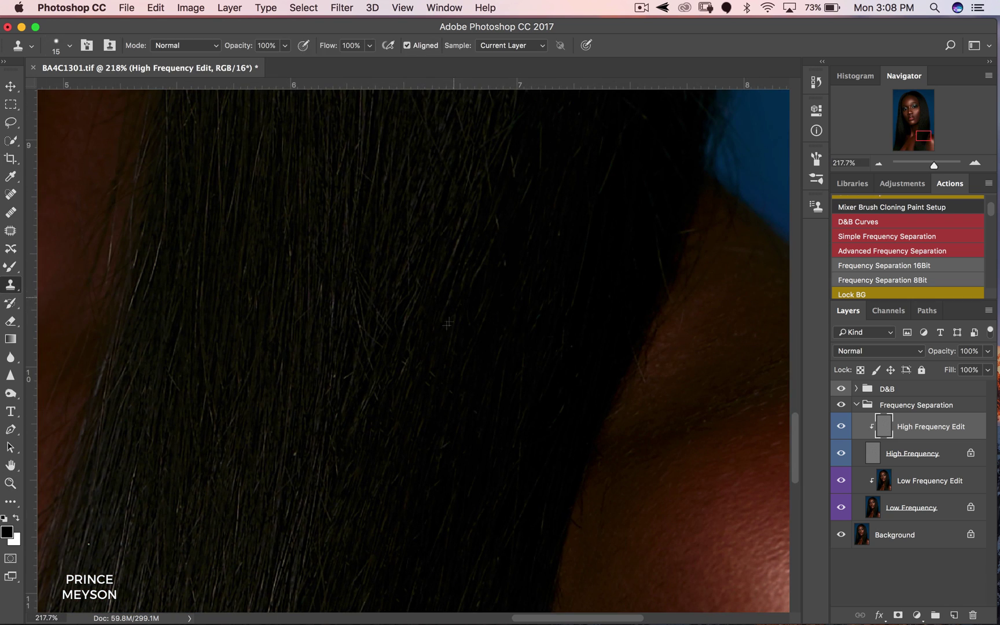
{"action": "key", "text": "z"}
{"action": "left_click", "coordinate": [466, 289], "text": "alt"}
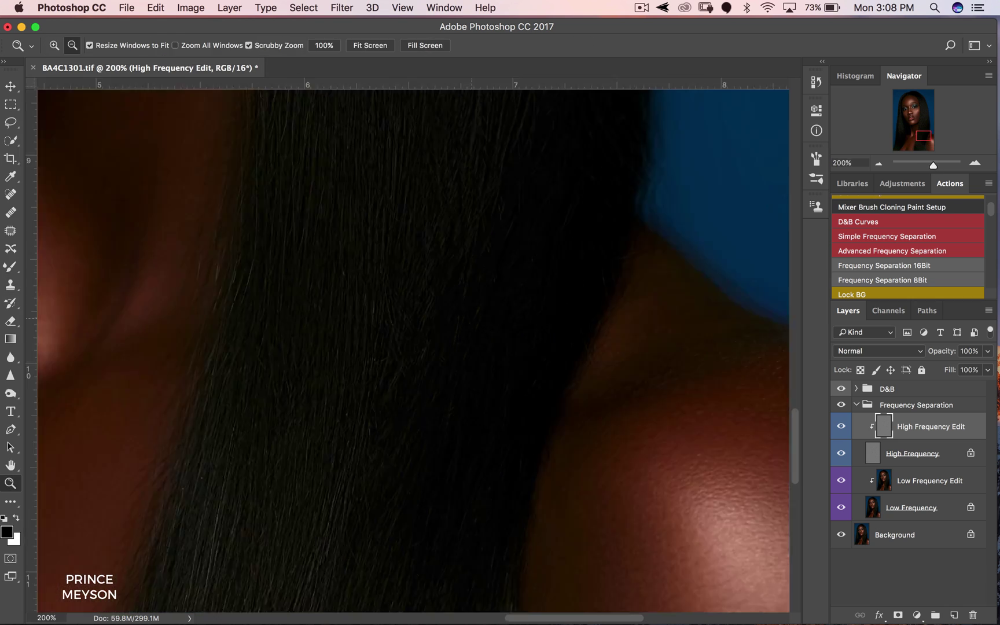
Examine the cleaned hair beside the bare shoulder at decreasing magnification until the whole portrait is in view.
{"action": "left_click", "coordinate": [471, 318], "text": "alt"}
{"action": "key", "text": "s"}
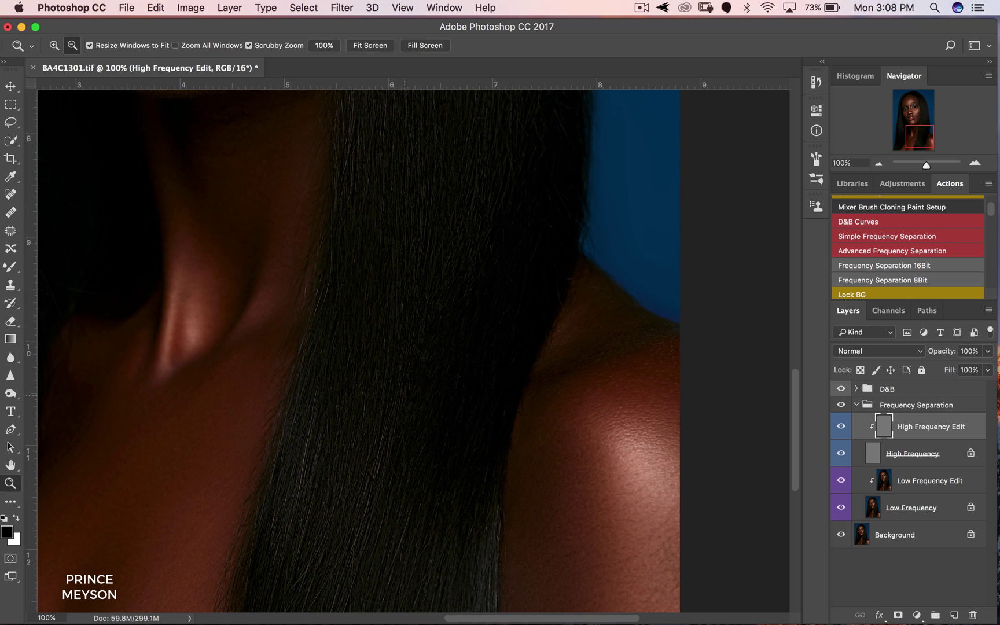
{"action": "left_click", "coordinate": [405, 412], "text": "alt"}
{"action": "scroll", "coordinate": [382, 413], "scroll_direction": "down", "scroll_amount": 3}
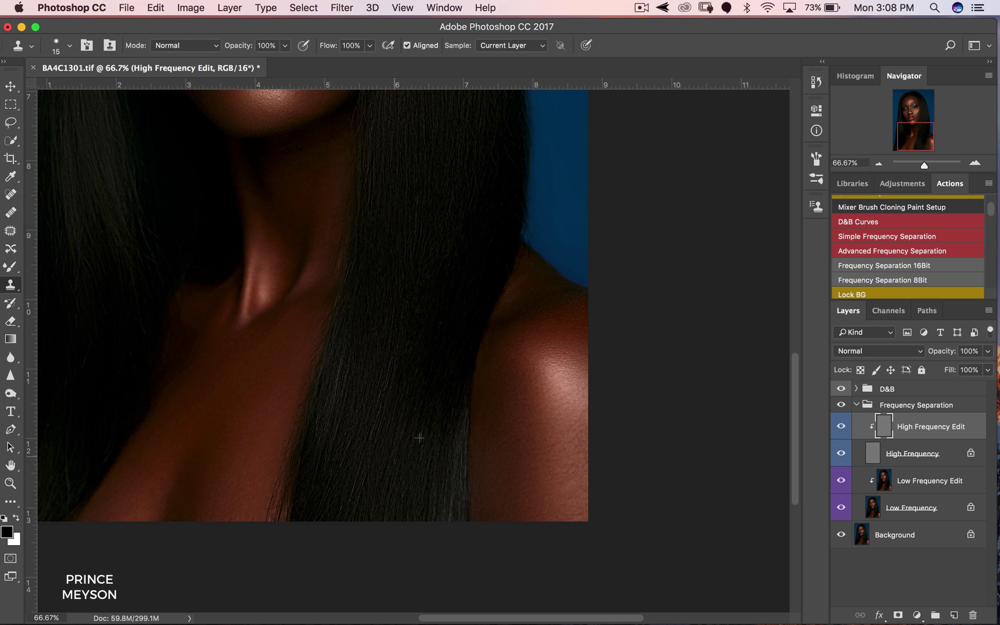
{"action": "key", "text": "z"}
{"action": "left_click", "coordinate": [431, 399], "text": "alt"}
{"action": "left_click", "coordinate": [432, 400], "text": "alt"}
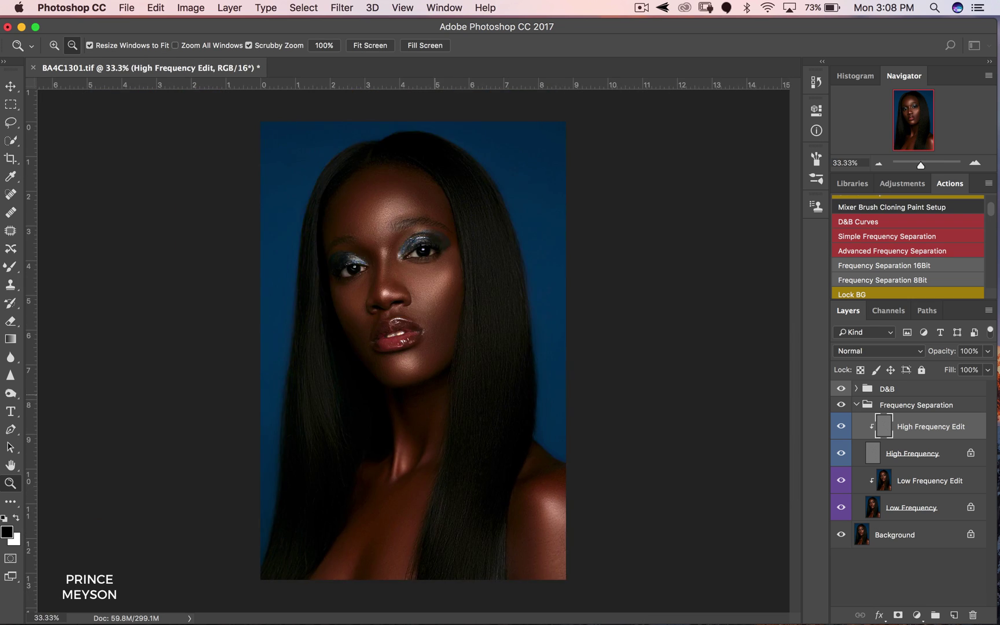
{"action": "left_click", "coordinate": [431, 399], "text": "alt"}
Inspect the hair on both sides of the face and neck for remaining stray strands.
{"action": "left_click", "coordinate": [331, 337]}
{"action": "left_click", "coordinate": [331, 337]}
{"action": "left_click", "coordinate": [337, 342]}
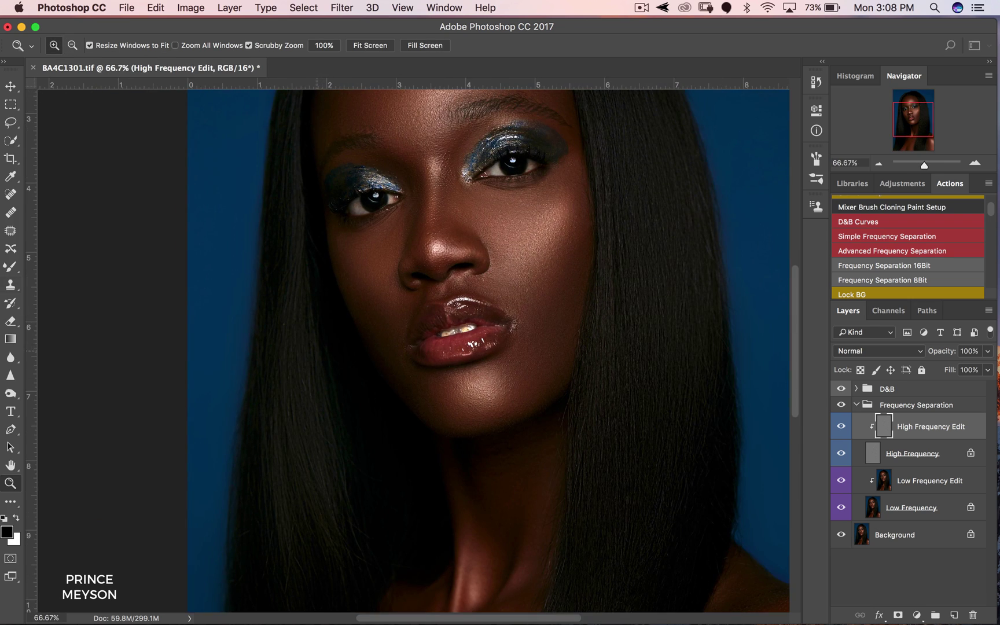
{"action": "key", "text": "s"}
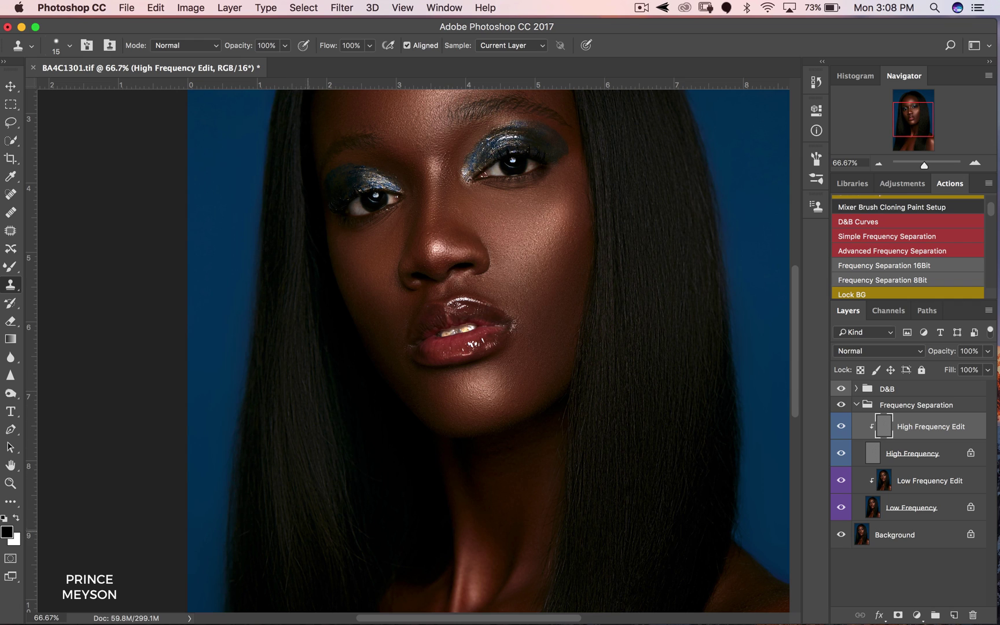
{"action": "scroll", "coordinate": [488, 347], "scroll_direction": "down", "scroll_amount": 5}
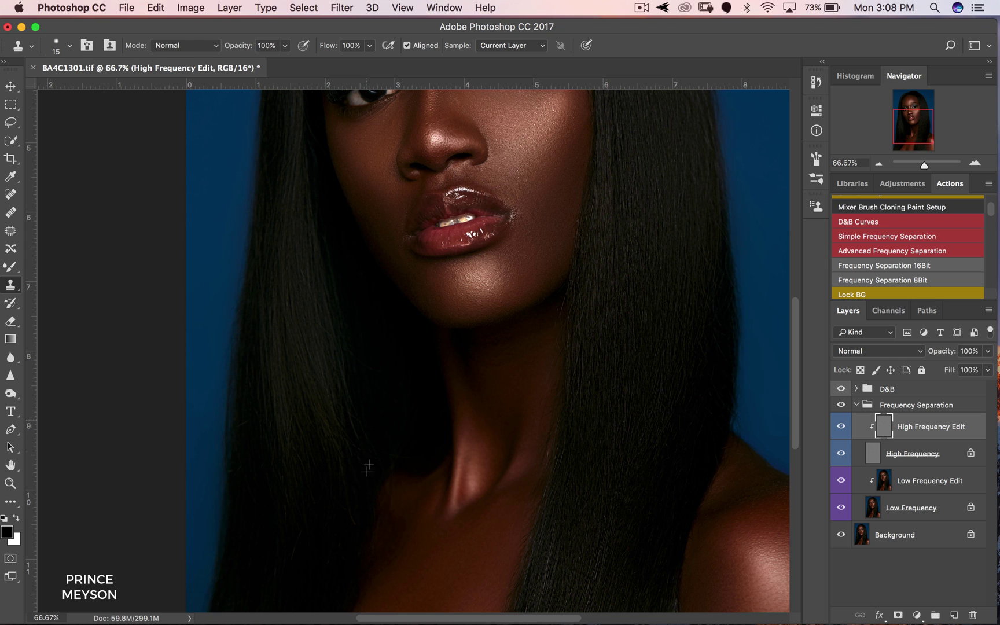
{"action": "key", "text": "z"}
{"action": "left_click", "coordinate": [377, 432], "text": "alt"}
{"action": "left_click", "coordinate": [380, 433], "text": "alt"}
{"action": "left_click", "coordinate": [381, 433], "text": "alt"}
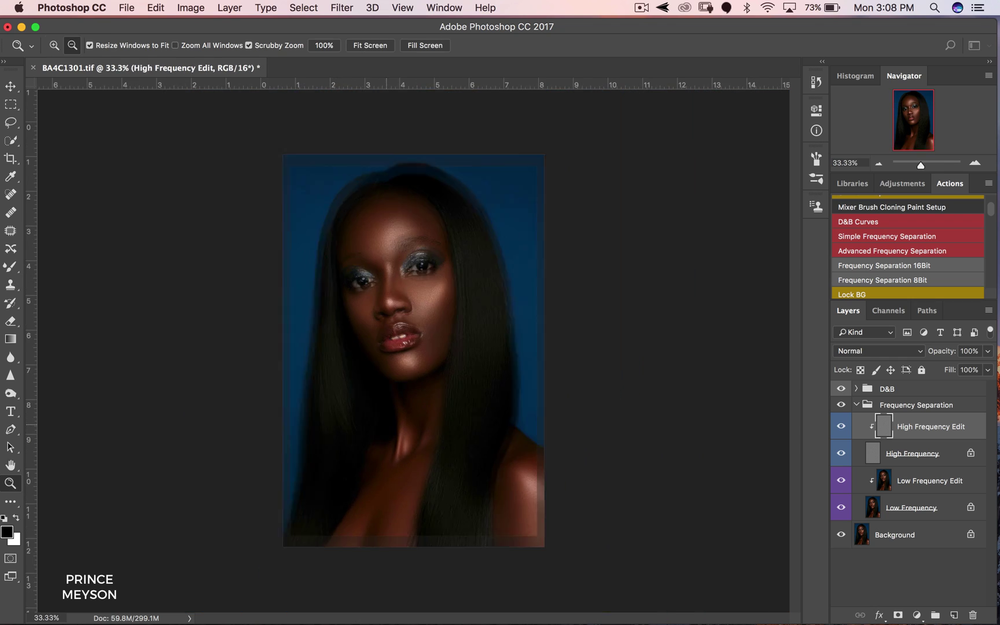
{"action": "left_click", "coordinate": [443, 220]}
{"action": "left_click", "coordinate": [443, 220]}
{"action": "left_click", "coordinate": [357, 496]}
{"action": "key", "text": "s"}
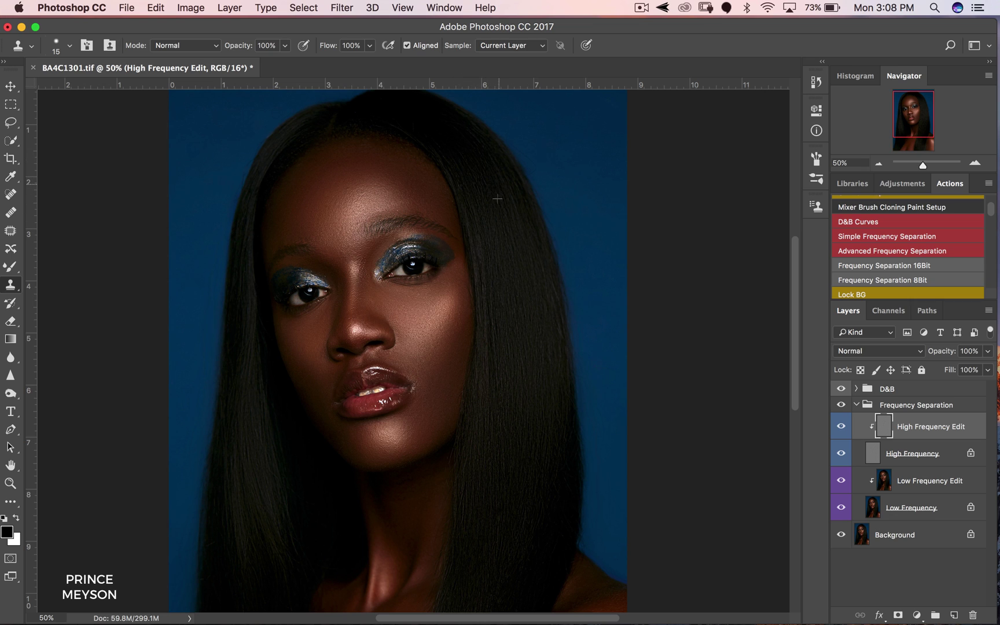
{"action": "left_click", "coordinate": [509, 275], "text": "alt"}
{"action": "left_click", "coordinate": [510, 276], "text": "alt"}
{"action": "left_click", "coordinate": [509, 275], "text": "alt"}
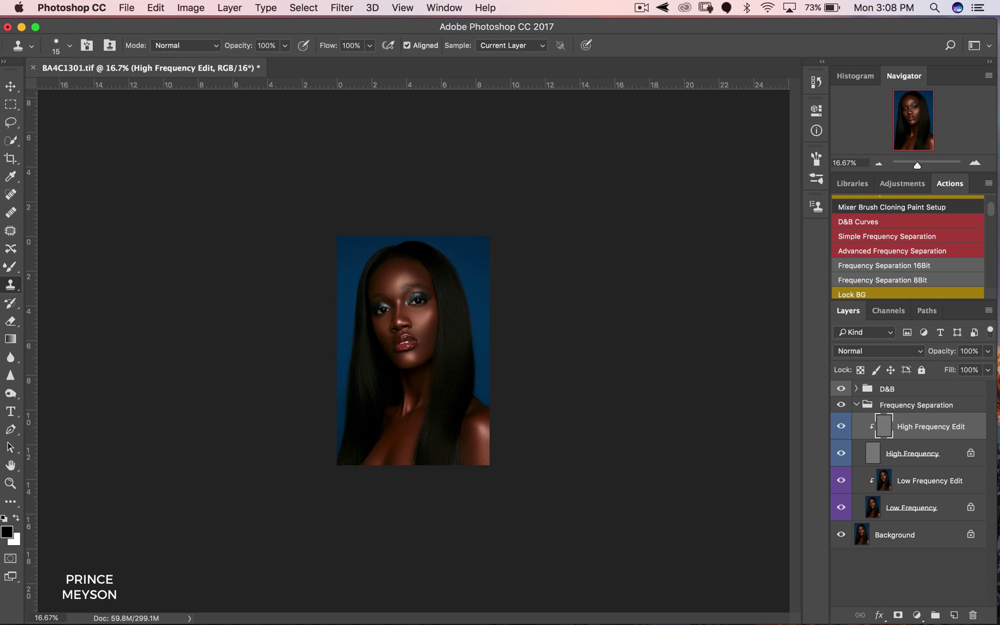
Compare the whole portrait before and after the retouch by toggling the Frequency Separation group's visibility.
{"action": "left_click", "coordinate": [426, 353], "text": "super"}
{"action": "left_click", "coordinate": [425, 353], "text": "super"}
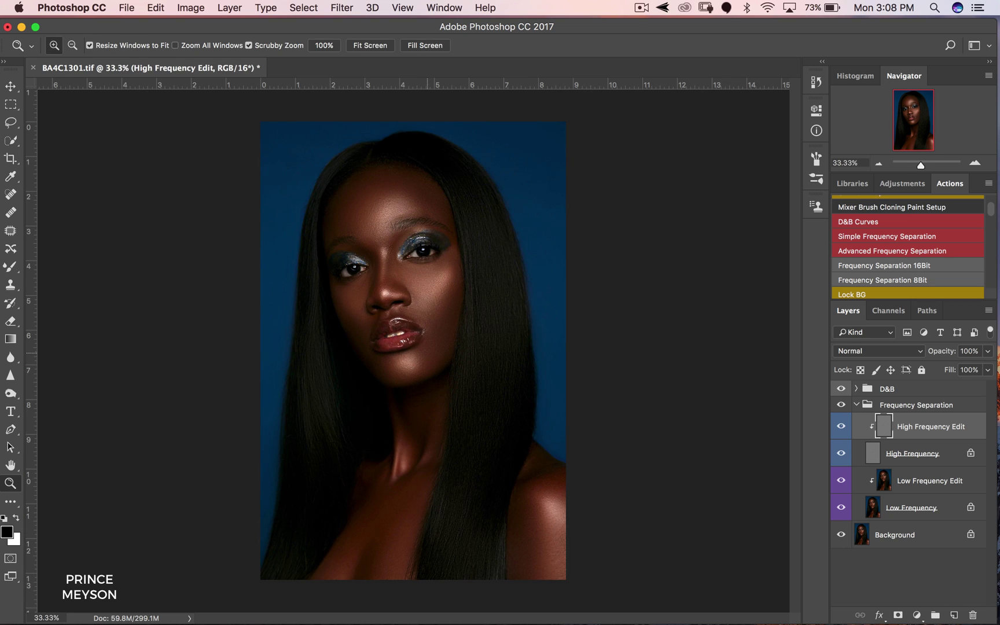
{"action": "left_click", "coordinate": [427, 354], "text": "super"}
{"action": "left_click", "coordinate": [431, 354], "text": "alt"}
{"action": "left_click", "coordinate": [841, 405]}
{"action": "left_click", "coordinate": [841, 404]}
{"action": "left_click", "coordinate": [841, 405]}
{"action": "left_click", "coordinate": [840, 404]}
{"action": "left_click", "coordinate": [841, 404]}
{"action": "left_click", "coordinate": [841, 405]}
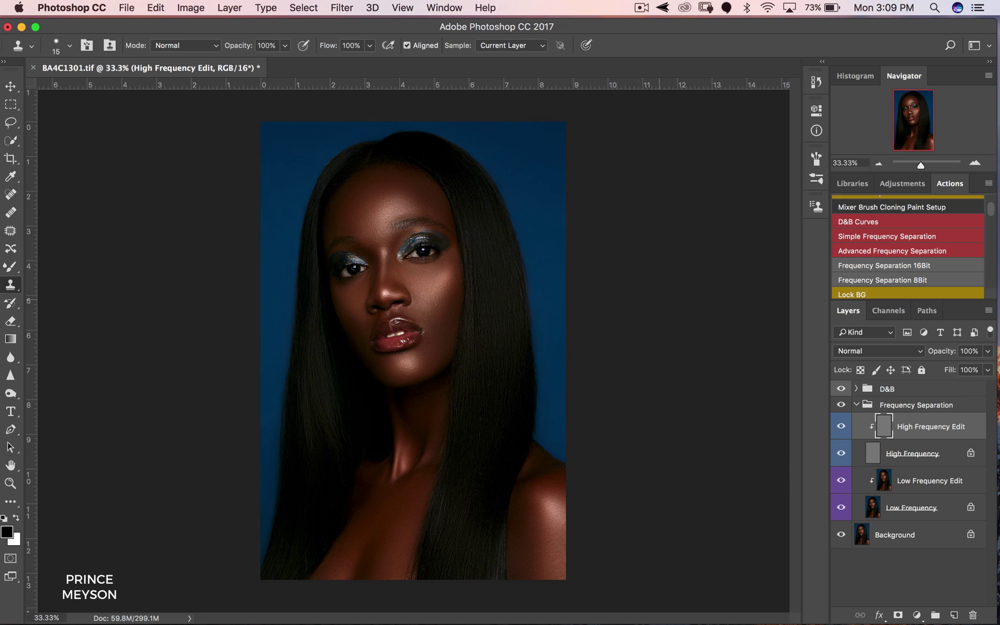
Examine the hair from beside the cheek to the bare shoulder at 66.7% zoom, then the whole portrait again.
{"action": "key", "text": "z"}
{"action": "left_click", "coordinate": [470, 278]}
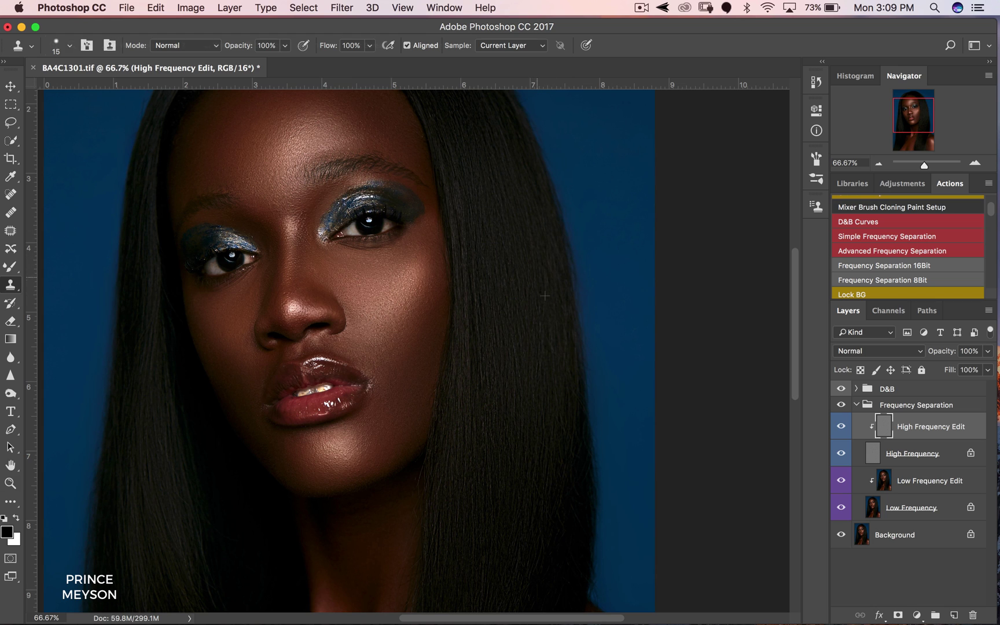
{"action": "key", "text": "z"}
{"action": "left_click", "coordinate": [538, 277], "text": "alt"}
{"action": "left_click", "coordinate": [486, 415]}
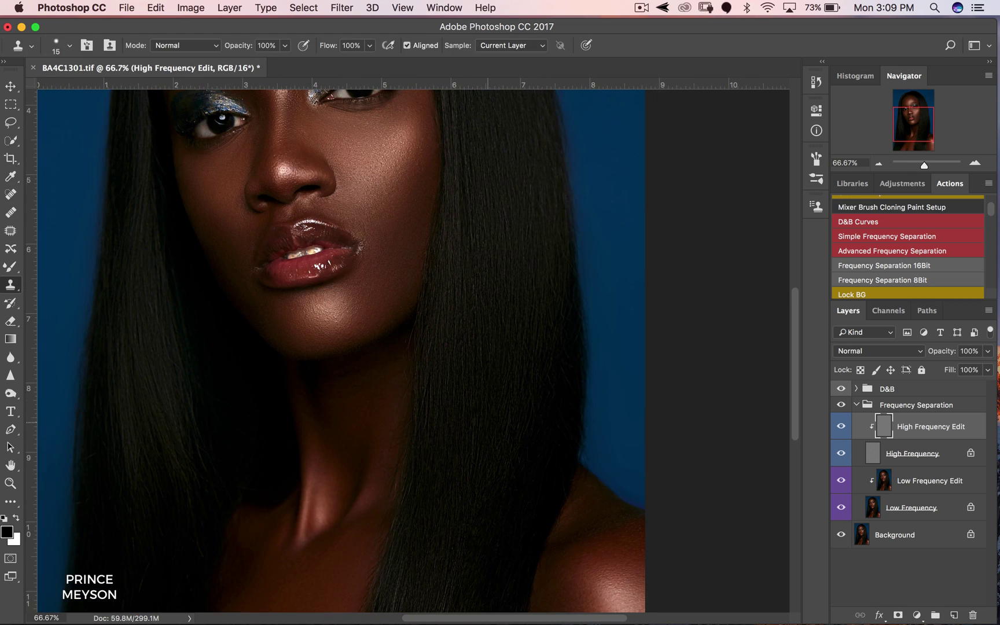
{"action": "scroll", "coordinate": [491, 421], "scroll_direction": "down", "scroll_amount": 5}
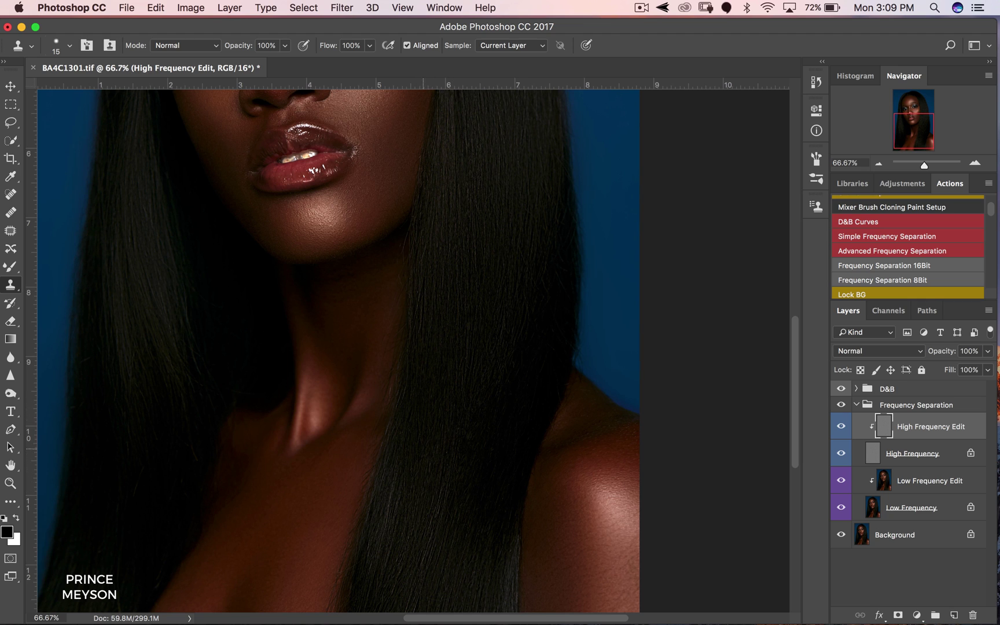
{"action": "key", "text": "alt+space"}
{"action": "left_click", "coordinate": [463, 471], "text": "alt"}
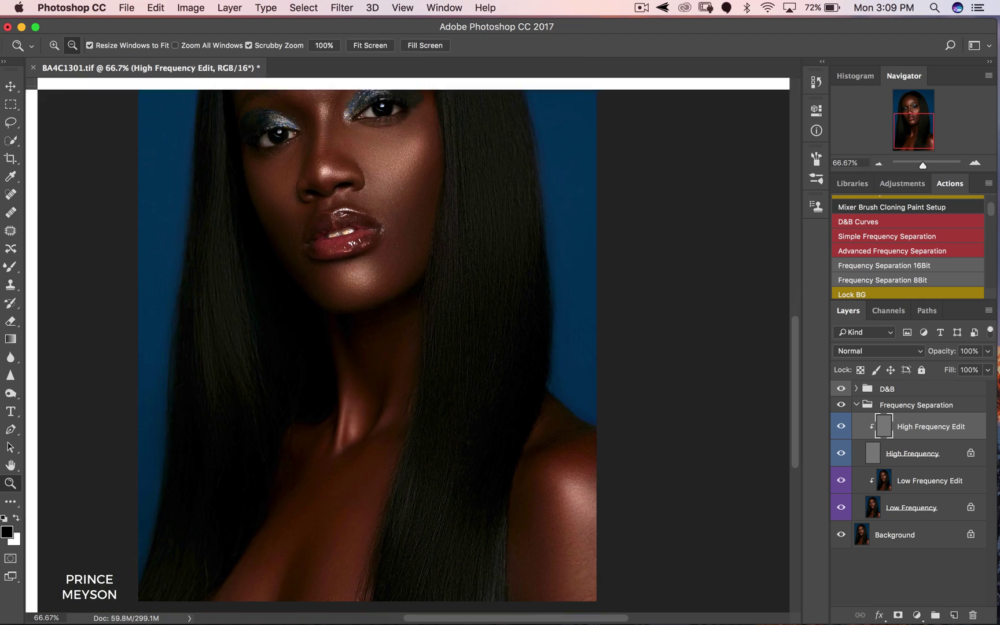
{"action": "left_click", "coordinate": [494, 427], "text": "alt"}
{"action": "left_click", "coordinate": [494, 427], "text": "alt"}
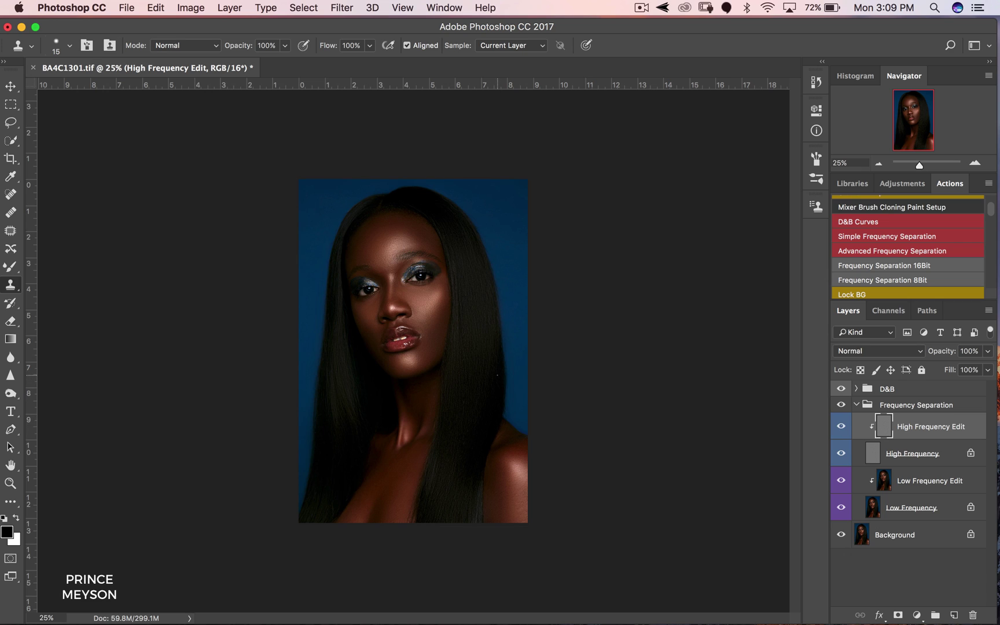
Toggle the Frequency Separation group's visibility at 25% and 50% zoom to check the hair retouch against the original.
{"action": "left_click", "coordinate": [841, 404]}
{"action": "left_click", "coordinate": [841, 405]}
{"action": "left_click", "coordinate": [841, 404]}
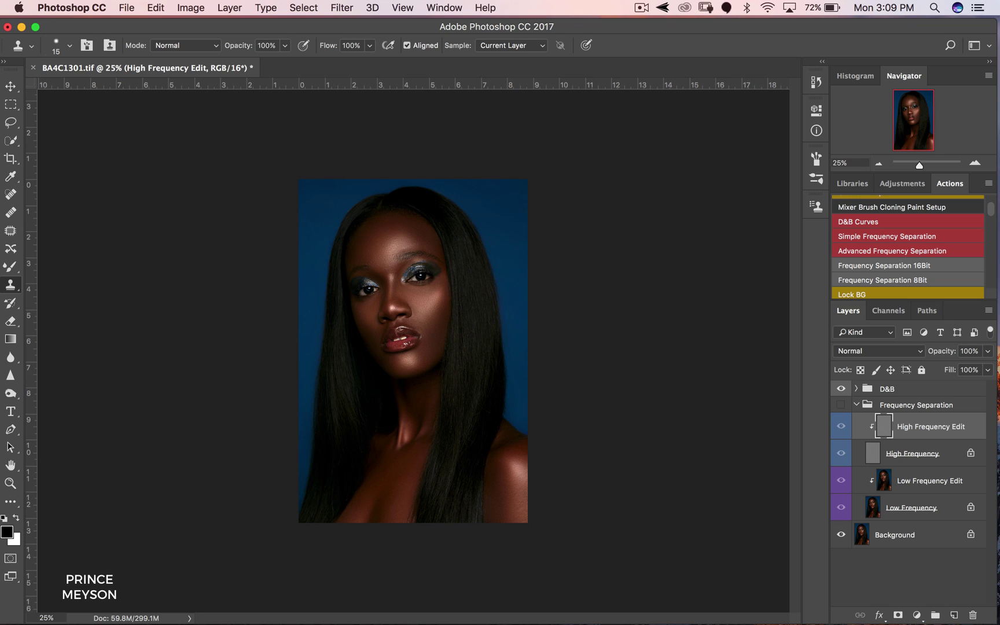
{"action": "left_click", "coordinate": [446, 377], "text": "super"}
{"action": "left_click", "coordinate": [445, 376], "text": "super"}
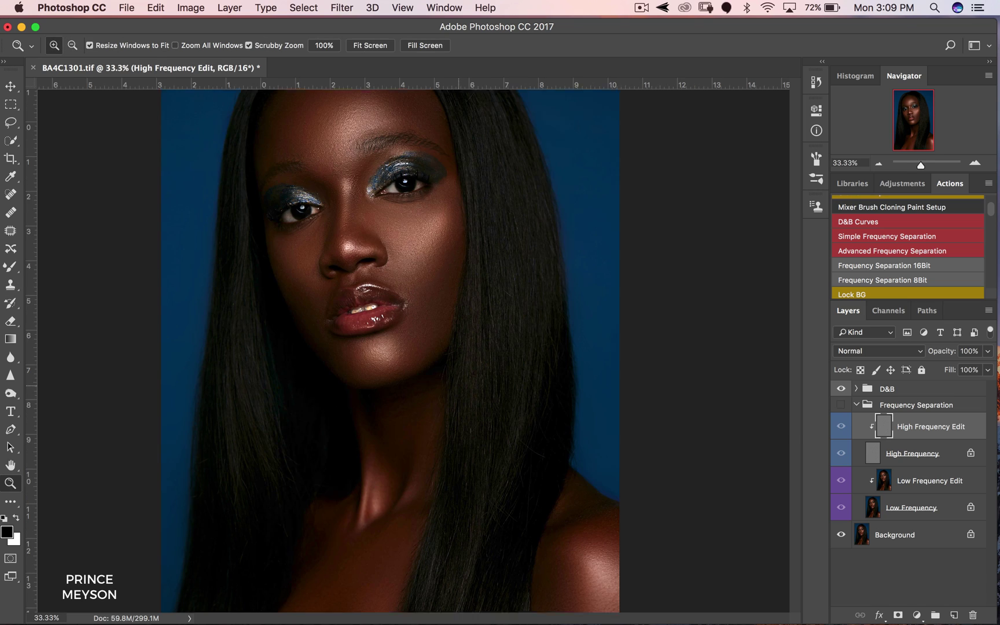
{"action": "left_click", "coordinate": [840, 404]}
{"action": "left_click", "coordinate": [841, 404]}
{"action": "left_click", "coordinate": [841, 404]}
{"action": "left_click", "coordinate": [841, 405]}
{"action": "left_click", "coordinate": [841, 405]}
{"action": "left_click", "coordinate": [841, 405]}
{"action": "left_click", "coordinate": [841, 405]}
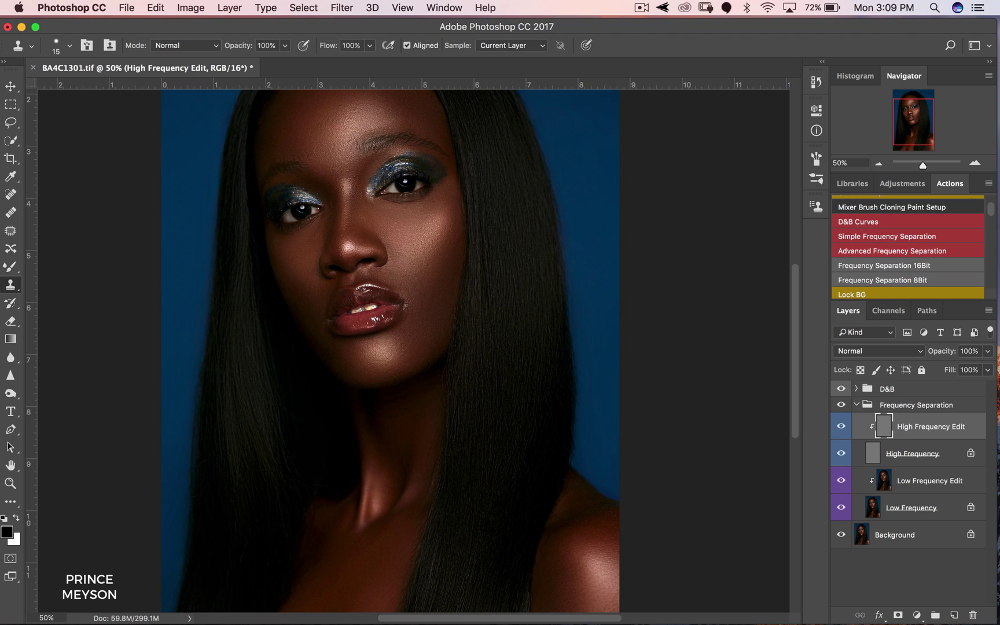
{"action": "left_click", "coordinate": [841, 405]}
{"action": "left_click", "coordinate": [841, 404]}
{"action": "left_click", "coordinate": [841, 404]}
{"action": "left_click", "coordinate": [505, 354], "text": "alt"}
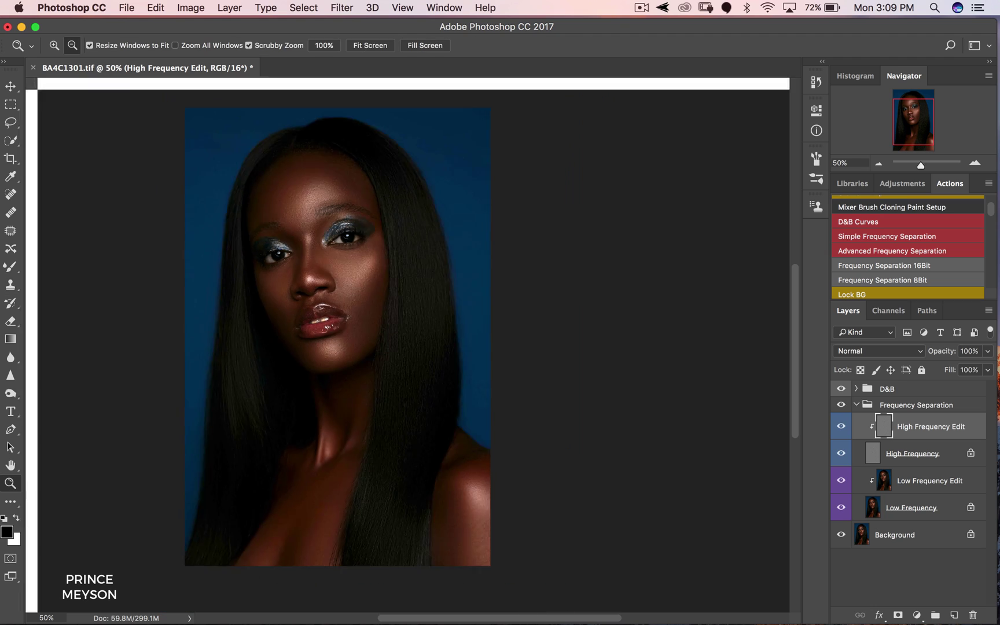
{"action": "left_click", "coordinate": [509, 353], "text": "alt"}
Add an empty layer above the collapsed Frequency Separation group and activate the regular Brush tool.
{"action": "left_click", "coordinate": [857, 404]}
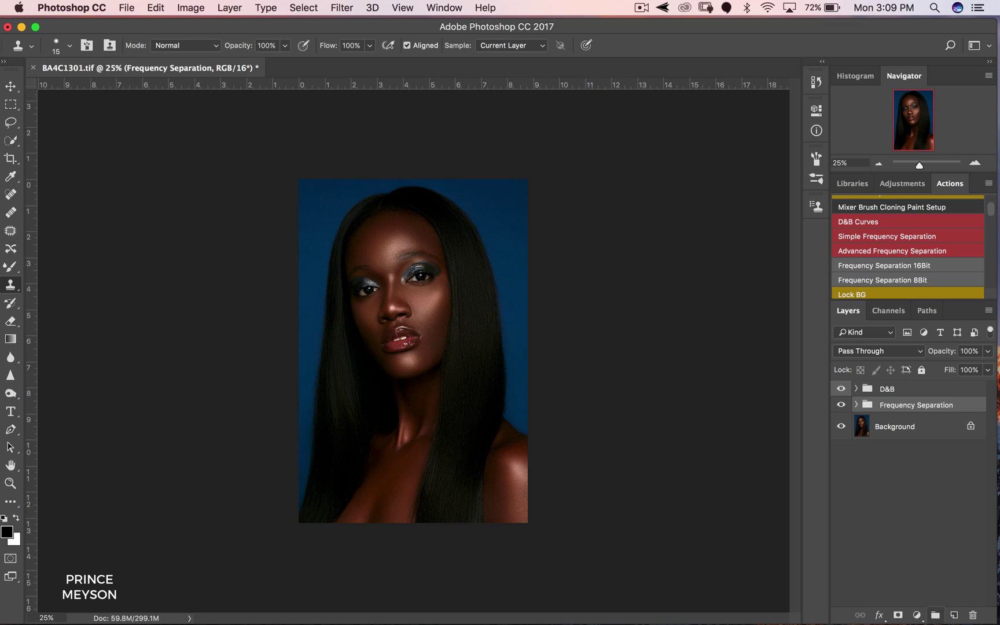
{"action": "left_click", "coordinate": [954, 615]}
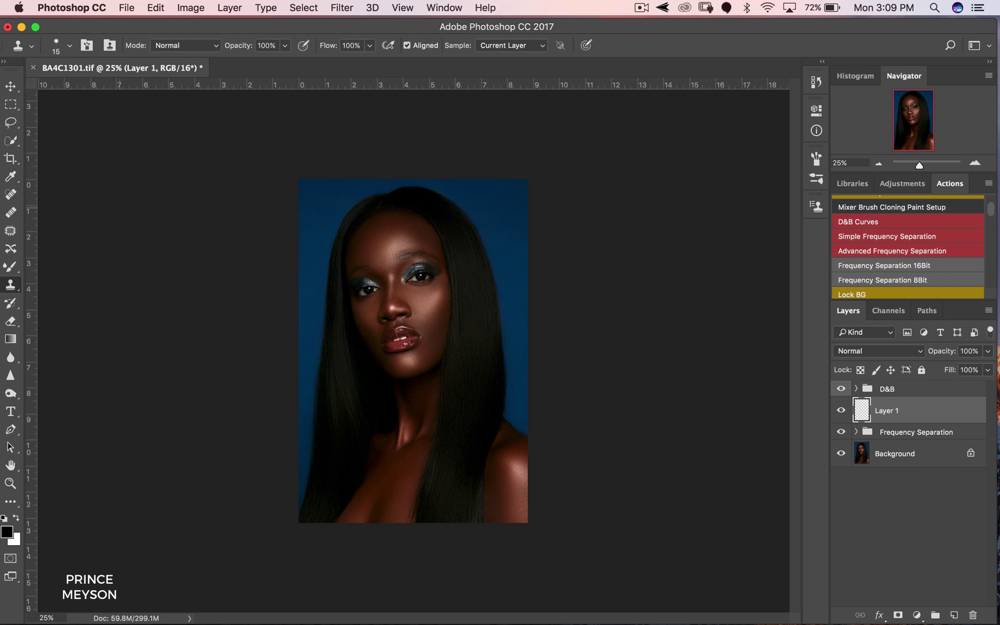
{"action": "left_click", "coordinate": [10, 267]}
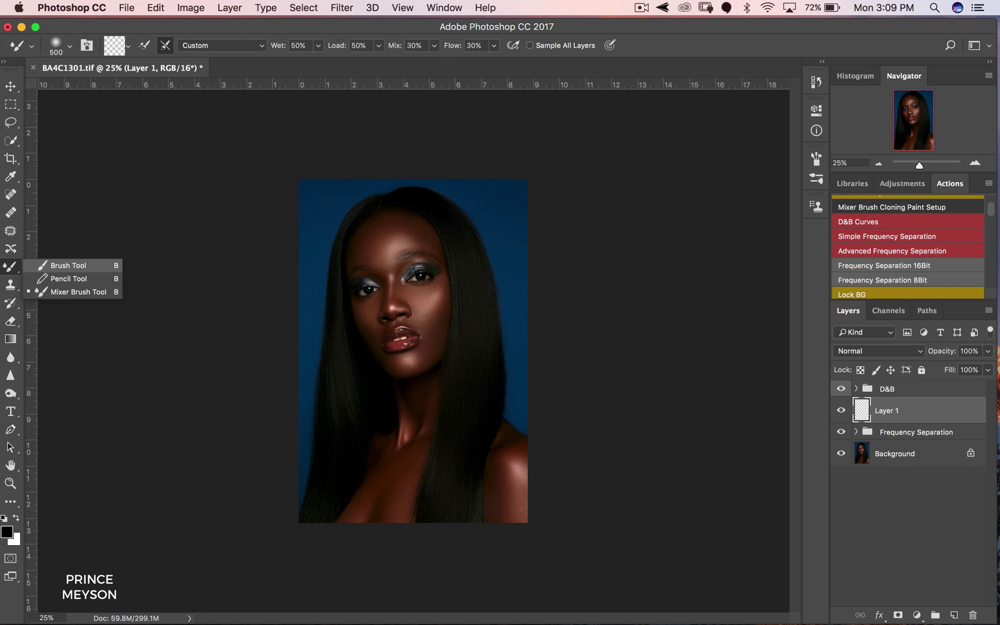
{"action": "left_click", "coordinate": [71, 266]}
Set the brush to a size of 2 px, 100% hardness and 100% flow.
{"action": "left_click", "coordinate": [70, 45]}
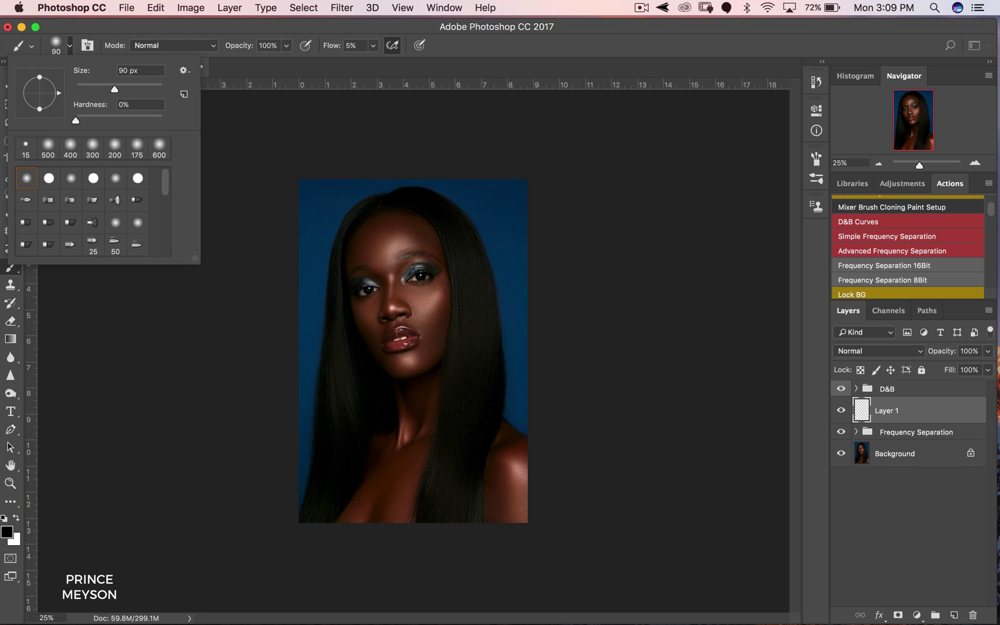
{"action": "left_click", "coordinate": [125, 105]}
{"action": "type", "text": "100"}
{"action": "key", "text": "Return"}
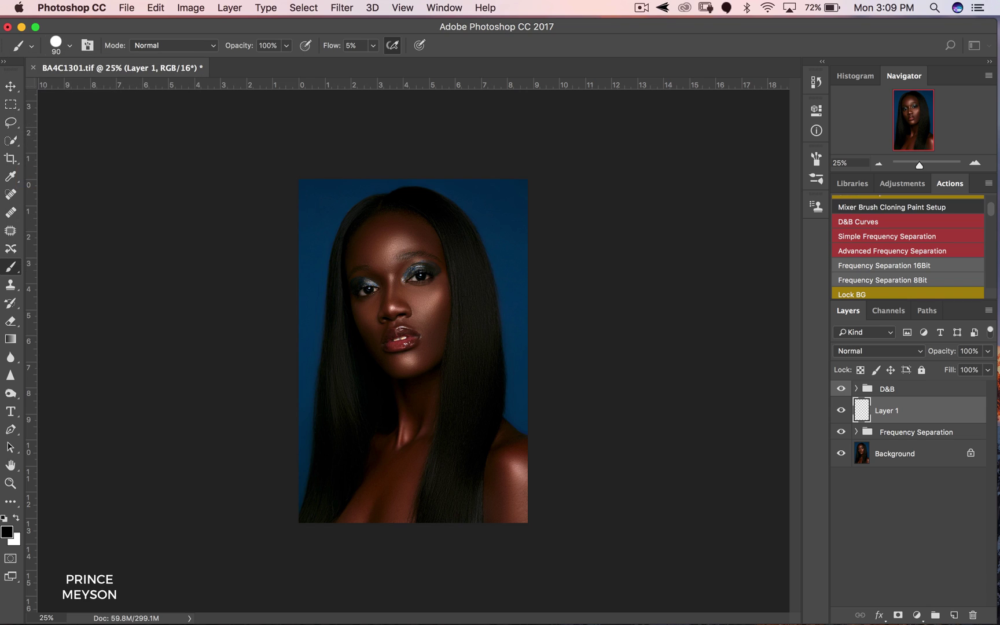
{"action": "left_click", "coordinate": [69, 45]}
{"action": "left_click_drag", "start_coordinate": [115, 89], "coordinate": [76, 90]}
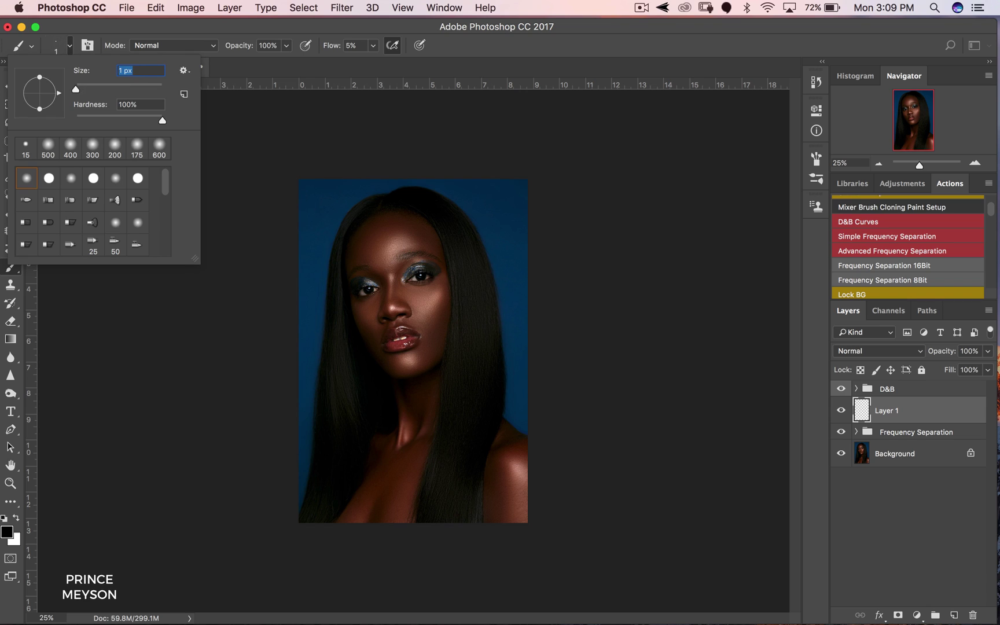
{"action": "double_click", "coordinate": [121, 71]}
{"action": "type", "text": "2"}
{"action": "key", "text": "Return"}
{"action": "left_click_drag", "start_coordinate": [373, 46], "coordinate": [438, 61]}
Bring the whole portrait to 33.3% zoom and make white the foreground colour for the Brush tool.
{"action": "key", "text": "z"}
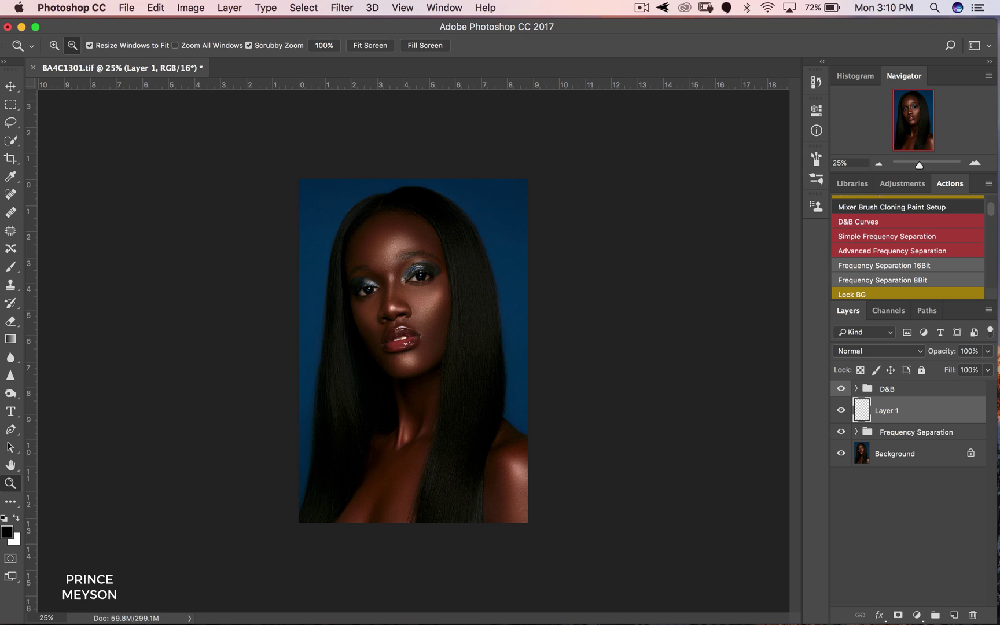
{"action": "left_click", "coordinate": [382, 312]}
{"action": "left_click", "coordinate": [382, 313]}
{"action": "left_click", "coordinate": [382, 313], "text": "alt"}
{"action": "left_click", "coordinate": [382, 313], "text": "alt"}
{"action": "key", "text": "super+equal"}
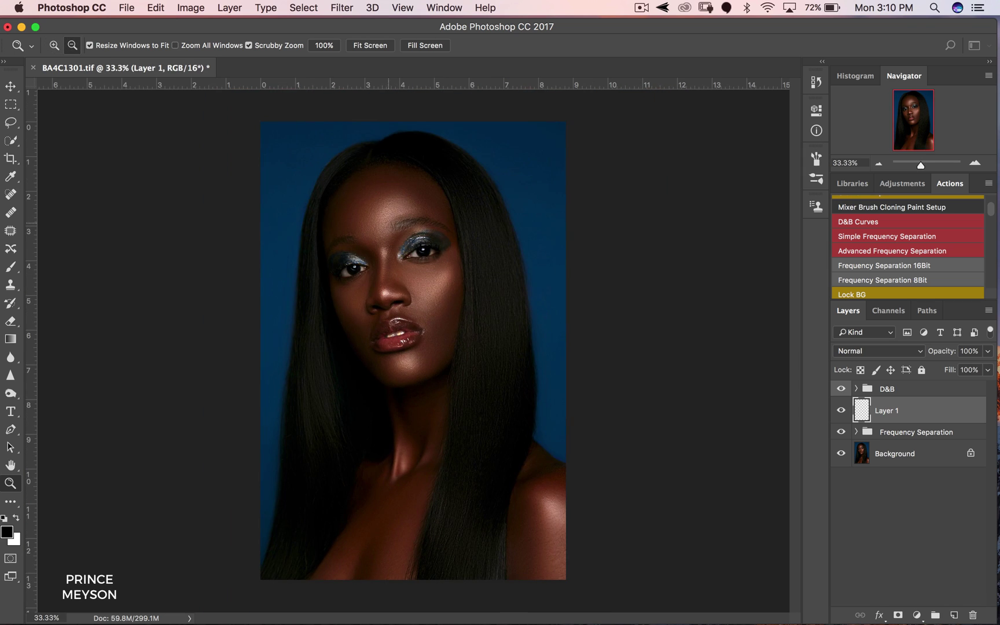
{"action": "key", "text": "b"}
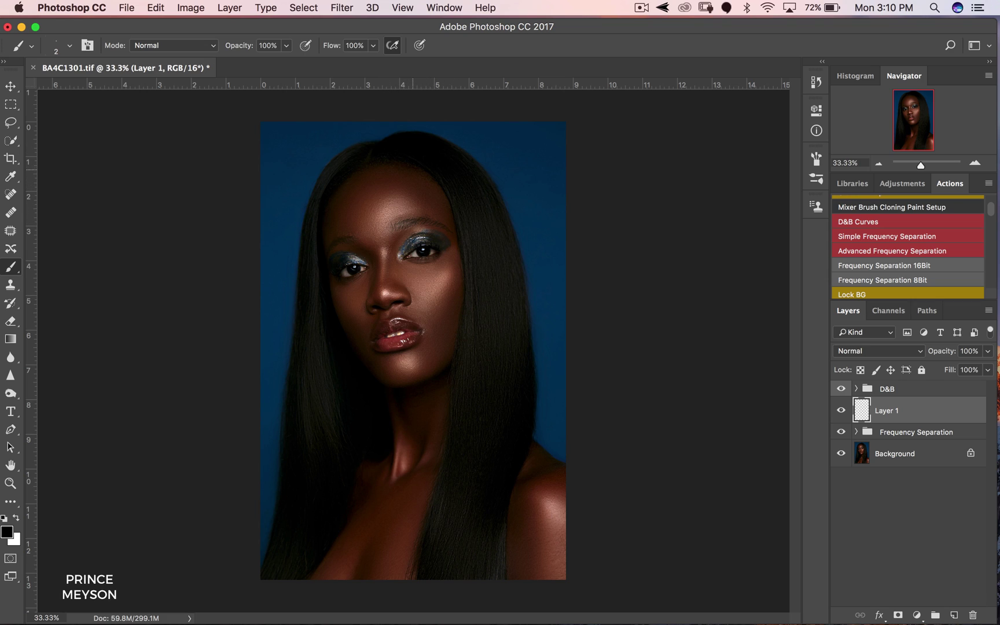
{"action": "key", "text": "x"}
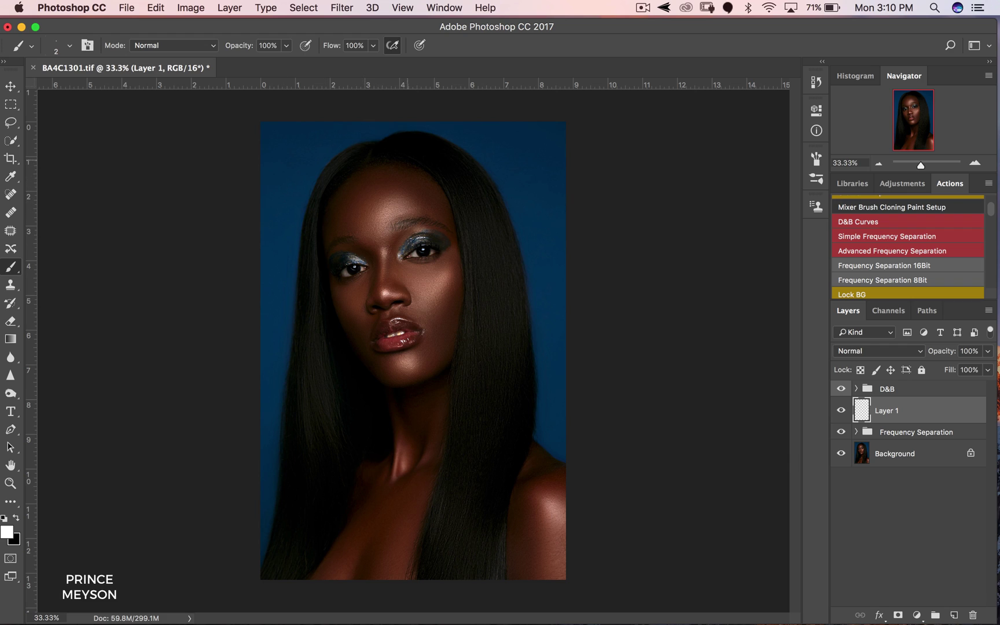
{"action": "mouse_move", "coordinate": [379, 152]}
{"action": "left_mouse_down"}
{"action": "mouse_move", "coordinate": [442, 175]}
{"action": "mouse_move", "coordinate": [450, 191]}
{"action": "mouse_move", "coordinate": [415, 156]}
{"action": "left_mouse_up"}
{"action": "left_click_drag", "start_coordinate": [459, 186], "coordinate": [440, 168]}
{"action": "key", "text": "super+alt+z"}
{"action": "key", "text": "super+alt+z"}
{"action": "key", "text": "super+alt+z"}
{"action": "key", "text": "super+alt+z"}
{"action": "key", "text": "super+alt+z"}
{"action": "left_click_drag", "start_coordinate": [425, 155], "coordinate": [463, 196]}
{"action": "left_click_drag", "start_coordinate": [425, 158], "coordinate": [454, 185]}
{"action": "mouse_move", "coordinate": [418, 152]}
{"action": "left_mouse_down"}
{"action": "mouse_move", "coordinate": [482, 208]}
{"action": "mouse_move", "coordinate": [479, 187]}
{"action": "mouse_move", "coordinate": [489, 192]}
{"action": "left_mouse_up"}
{"action": "left_click_drag", "start_coordinate": [442, 165], "coordinate": [470, 192]}
{"action": "mouse_move", "coordinate": [443, 153]}
{"action": "left_mouse_down"}
{"action": "mouse_move", "coordinate": [480, 191]}
{"action": "mouse_move", "coordinate": [464, 198]}
{"action": "left_mouse_up"}
{"action": "left_click_drag", "start_coordinate": [403, 155], "coordinate": [472, 204]}
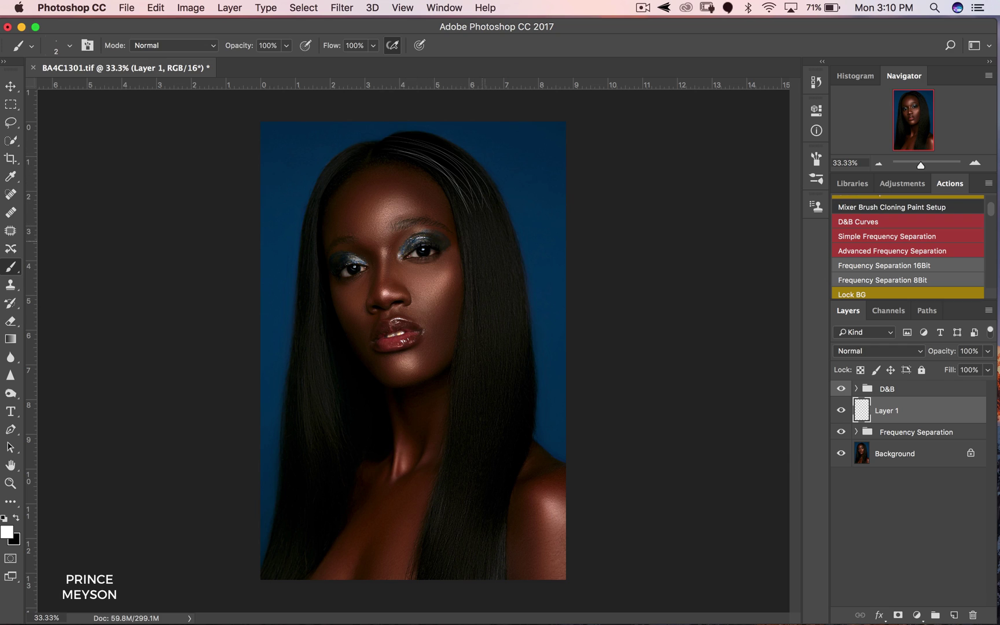
{"action": "key", "text": "alt+super+z"}
{"action": "key", "text": "alt+super+z"}
{"action": "key", "text": "alt+super+z"}
{"action": "key", "text": "alt+super+z"}
{"action": "key", "text": "alt+super+z"}
{"action": "key", "text": "alt+super+z"}
{"action": "key", "text": "alt+super+z"}
{"action": "key", "text": "alt+super+z"}
{"action": "key", "text": "alt+super+z"}
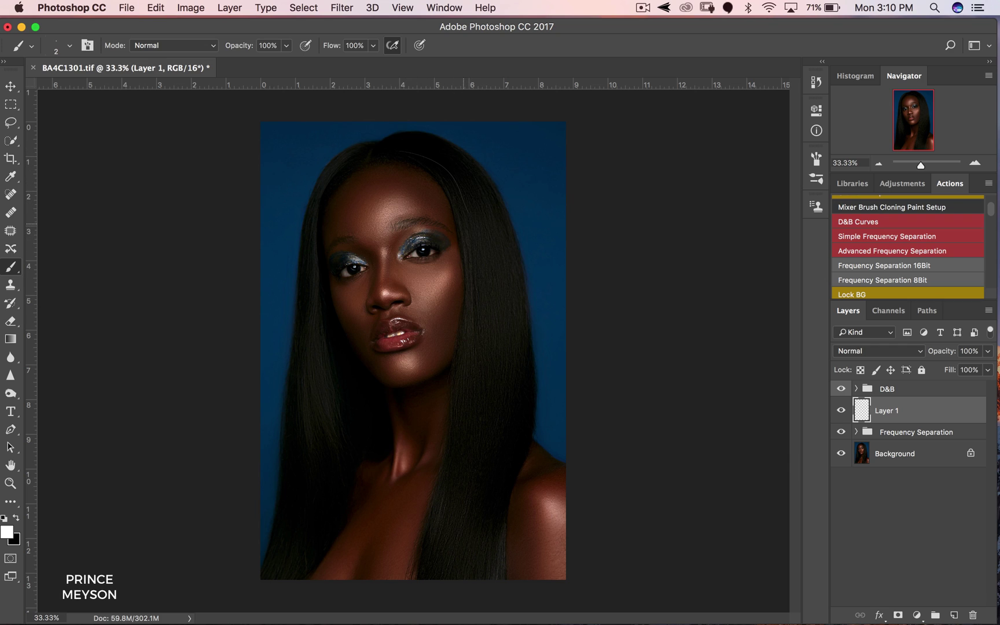
{"action": "left_click_drag", "start_coordinate": [377, 155], "coordinate": [473, 209]}
{"action": "key", "text": "alt+super+z"}
Paint thin white strands following the hair flow from the crown down past the temple, undoing the stray stroke beside the neck.
{"action": "left_click_drag", "start_coordinate": [388, 153], "coordinate": [471, 195]}
{"action": "mouse_move", "coordinate": [385, 148]}
{"action": "left_mouse_down"}
{"action": "mouse_move", "coordinate": [469, 196]}
{"action": "mouse_move", "coordinate": [479, 188]}
{"action": "left_mouse_up"}
{"action": "mouse_move", "coordinate": [412, 137]}
{"action": "left_mouse_down"}
{"action": "mouse_move", "coordinate": [491, 200]}
{"action": "mouse_move", "coordinate": [472, 232]}
{"action": "mouse_move", "coordinate": [477, 292]}
{"action": "left_mouse_up"}
{"action": "mouse_move", "coordinate": [478, 227]}
{"action": "left_mouse_down"}
{"action": "mouse_move", "coordinate": [483, 304]}
{"action": "mouse_move", "coordinate": [491, 255]}
{"action": "left_mouse_up"}
{"action": "mouse_move", "coordinate": [484, 199]}
{"action": "left_mouse_down"}
{"action": "mouse_move", "coordinate": [507, 290]}
{"action": "mouse_move", "coordinate": [521, 300]}
{"action": "left_mouse_up"}
{"action": "left_click_drag", "start_coordinate": [492, 247], "coordinate": [497, 275]}
{"action": "left_click_drag", "start_coordinate": [467, 211], "coordinate": [467, 272]}
{"action": "left_click_drag", "start_coordinate": [460, 186], "coordinate": [508, 256]}
{"action": "left_click_drag", "start_coordinate": [494, 197], "coordinate": [509, 235]}
{"action": "left_click_drag", "start_coordinate": [458, 371], "coordinate": [451, 457]}
{"action": "key", "text": "super+z"}
{"action": "key", "text": "alt+super+z"}
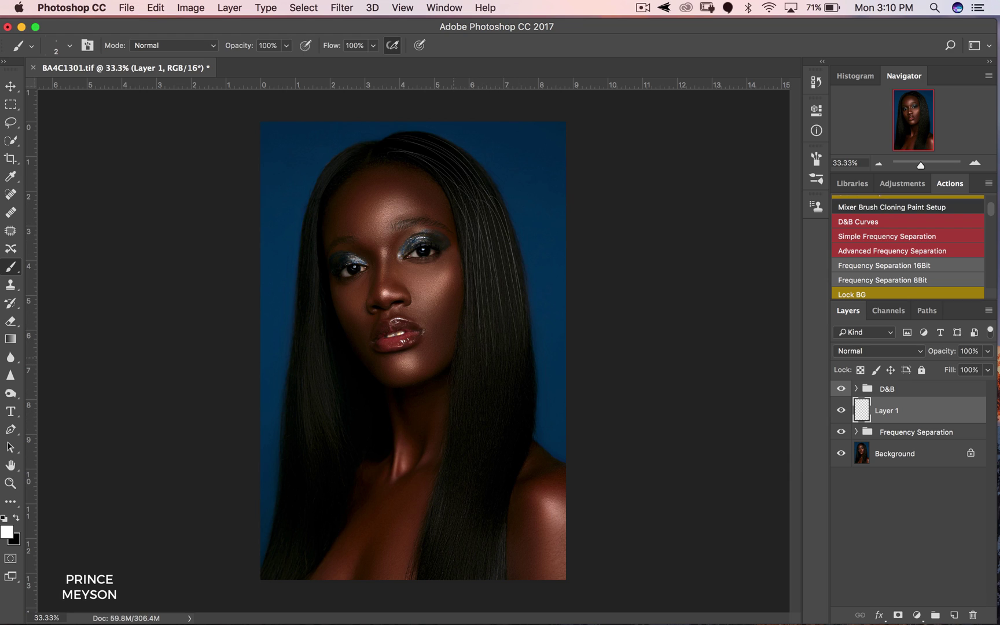
Paint long white strands down the hair lengths from cheek level towards the bare shoulder.
{"action": "mouse_move", "coordinate": [465, 334]}
{"action": "left_mouse_down"}
{"action": "mouse_move", "coordinate": [456, 439]}
{"action": "mouse_move", "coordinate": [467, 417]}
{"action": "left_mouse_up"}
{"action": "left_click_drag", "start_coordinate": [483, 297], "coordinate": [472, 492]}
{"action": "left_click_drag", "start_coordinate": [492, 318], "coordinate": [478, 480]}
{"action": "left_click_drag", "start_coordinate": [502, 317], "coordinate": [499, 478]}
{"action": "left_click_drag", "start_coordinate": [516, 336], "coordinate": [522, 422]}
{"action": "left_click_drag", "start_coordinate": [530, 349], "coordinate": [524, 428]}
{"action": "left_click_drag", "start_coordinate": [511, 375], "coordinate": [505, 455]}
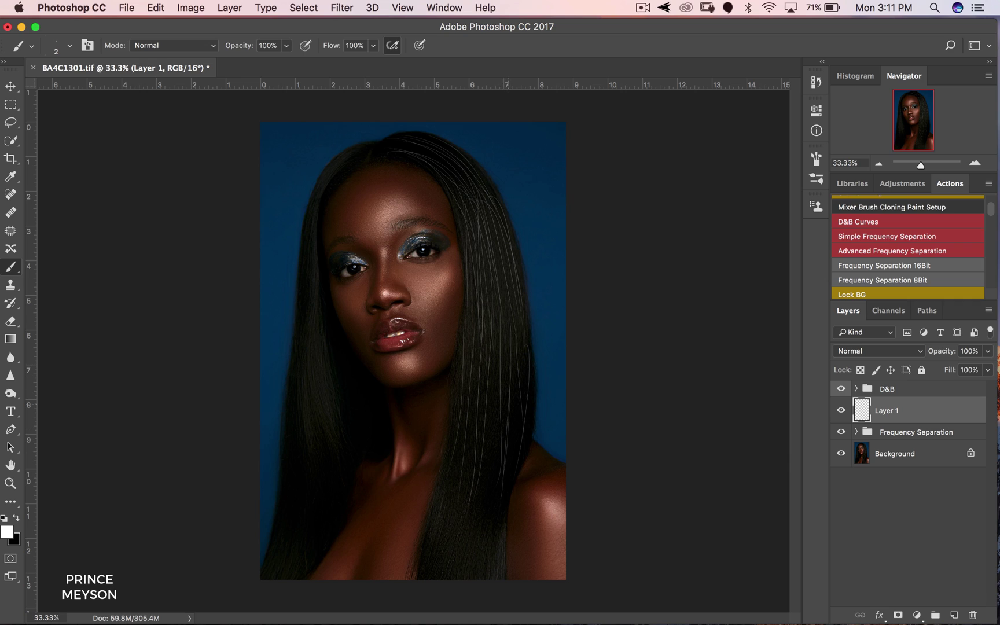
Add more white strands at the hair ends, along the outer edge beside the neck and near the crown.
{"action": "mouse_move", "coordinate": [489, 408]}
{"action": "left_mouse_down"}
{"action": "mouse_move", "coordinate": [482, 464]}
{"action": "mouse_move", "coordinate": [492, 448]}
{"action": "mouse_move", "coordinate": [455, 477]}
{"action": "mouse_move", "coordinate": [467, 417]}
{"action": "left_mouse_up"}
{"action": "left_click_drag", "start_coordinate": [485, 547], "coordinate": [474, 580]}
{"action": "left_click_drag", "start_coordinate": [459, 516], "coordinate": [453, 579]}
{"action": "mouse_move", "coordinate": [493, 391]}
{"action": "left_mouse_down"}
{"action": "mouse_move", "coordinate": [498, 460]}
{"action": "mouse_move", "coordinate": [512, 424]}
{"action": "left_mouse_up"}
{"action": "left_click_drag", "start_coordinate": [529, 347], "coordinate": [524, 431]}
{"action": "left_click_drag", "start_coordinate": [465, 352], "coordinate": [455, 447]}
{"action": "left_click_drag", "start_coordinate": [452, 172], "coordinate": [481, 228]}
{"action": "left_click_drag", "start_coordinate": [479, 159], "coordinate": [505, 197]}
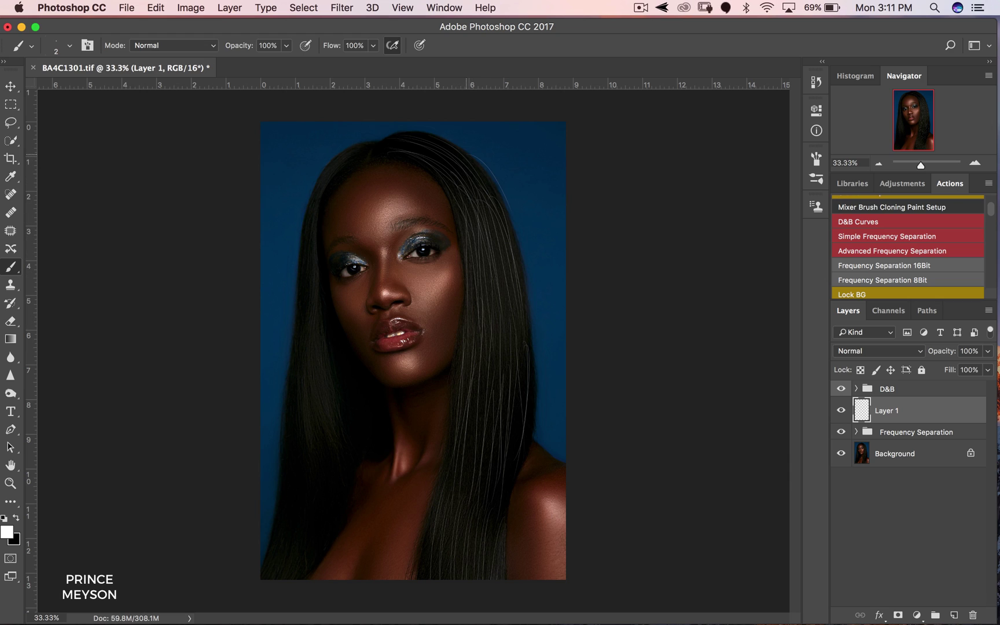
Add a few thin white strands along the lower hair lengths near the bare shoulder, undoing the stray strokes.
{"action": "key", "text": "super+z"}
{"action": "mouse_move", "coordinate": [523, 353]}
{"action": "left_mouse_down"}
{"action": "mouse_move", "coordinate": [518, 425]}
{"action": "mouse_move", "coordinate": [523, 411]}
{"action": "left_mouse_up"}
{"action": "left_click_drag", "start_coordinate": [502, 492], "coordinate": [499, 537]}
{"action": "mouse_move", "coordinate": [471, 455]}
{"action": "left_mouse_down"}
{"action": "mouse_move", "coordinate": [461, 499]}
{"action": "mouse_move", "coordinate": [441, 511]}
{"action": "left_mouse_up"}
{"action": "key", "text": "super+z"}
Paint thin white strands on the opposite side of the hair, from the hairline past the temple to neck level, undoing one stray stroke.
{"action": "mouse_move", "coordinate": [356, 160]}
{"action": "left_mouse_down"}
{"action": "mouse_move", "coordinate": [319, 230]}
{"action": "mouse_move", "coordinate": [316, 310]}
{"action": "left_mouse_up"}
{"action": "left_click_drag", "start_coordinate": [307, 235], "coordinate": [306, 298]}
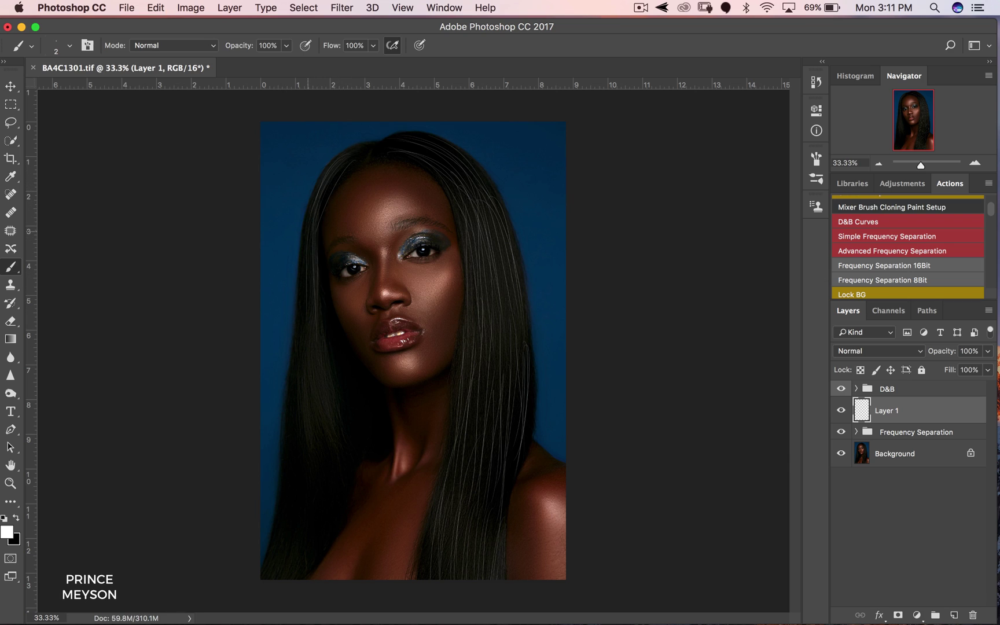
{"action": "mouse_move", "coordinate": [313, 242]}
{"action": "left_mouse_down"}
{"action": "mouse_move", "coordinate": [302, 358]}
{"action": "mouse_move", "coordinate": [341, 403]}
{"action": "left_mouse_up"}
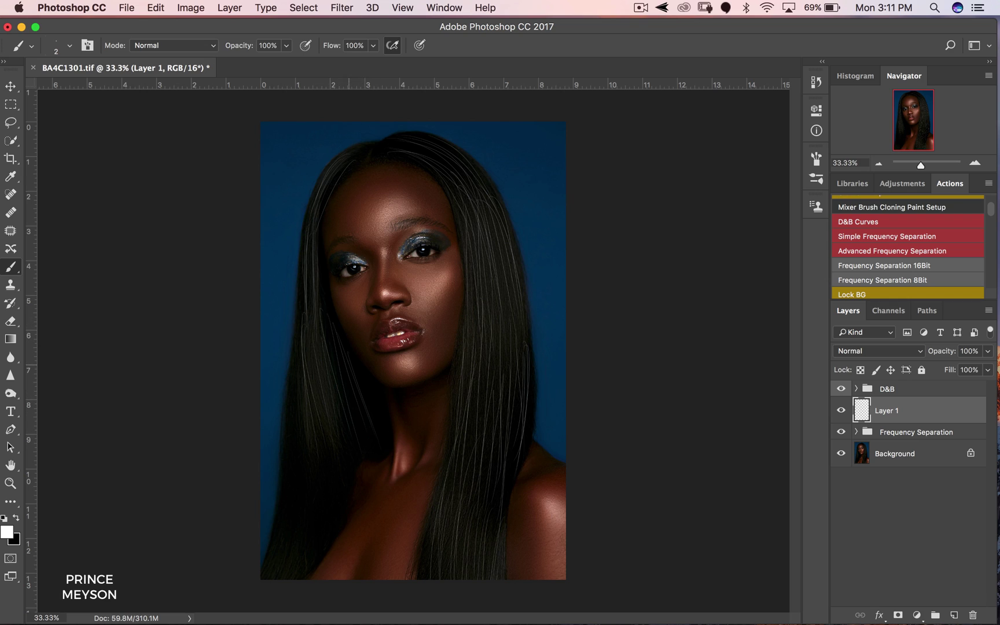
{"action": "left_click_drag", "start_coordinate": [320, 349], "coordinate": [320, 400]}
{"action": "left_click_drag", "start_coordinate": [297, 328], "coordinate": [301, 406]}
{"action": "key", "text": "super+z"}
{"action": "mouse_move", "coordinate": [301, 358]}
{"action": "left_mouse_down"}
{"action": "mouse_move", "coordinate": [300, 322]}
{"action": "mouse_move", "coordinate": [301, 421]}
{"action": "mouse_move", "coordinate": [291, 400]}
{"action": "left_mouse_up"}
Paint white strands down the hair ends over the chest on the side away from the bare shoulder.
{"action": "left_click_drag", "start_coordinate": [283, 467], "coordinate": [285, 542]}
{"action": "left_click_drag", "start_coordinate": [290, 438], "coordinate": [285, 562]}
{"action": "left_click_drag", "start_coordinate": [298, 436], "coordinate": [306, 564]}
{"action": "left_click_drag", "start_coordinate": [316, 486], "coordinate": [311, 567]}
{"action": "left_click_drag", "start_coordinate": [317, 452], "coordinate": [319, 527]}
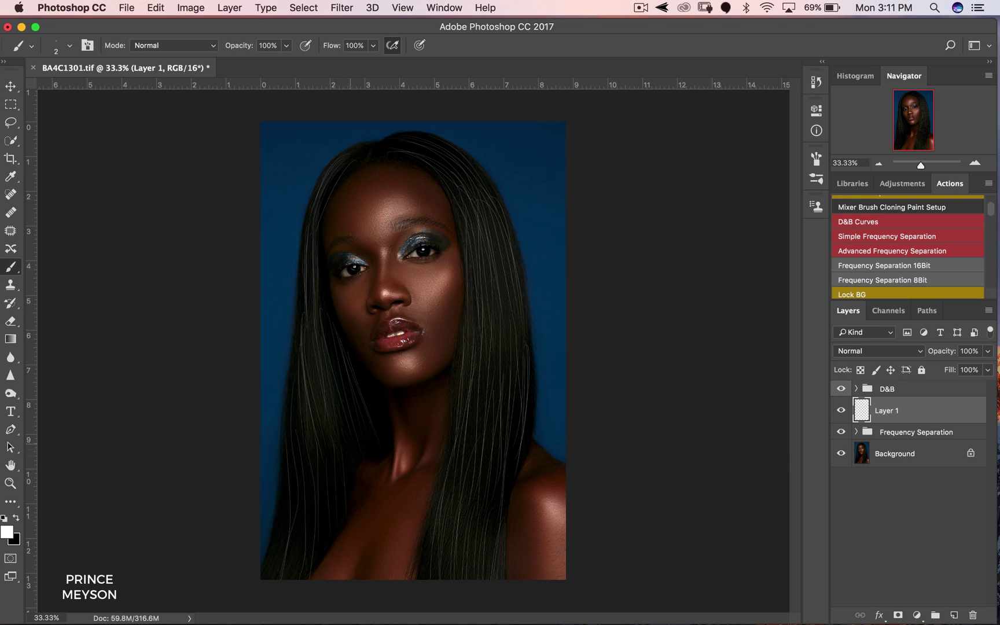
{"action": "left_click_drag", "start_coordinate": [300, 479], "coordinate": [300, 539]}
{"action": "left_click_drag", "start_coordinate": [285, 497], "coordinate": [283, 556]}
Add white strands beside the temple and across the crown above the forehead, and check them at reduced size.
{"action": "mouse_move", "coordinate": [320, 258]}
{"action": "left_mouse_down"}
{"action": "mouse_move", "coordinate": [326, 315]}
{"action": "mouse_move", "coordinate": [301, 314]}
{"action": "left_mouse_up"}
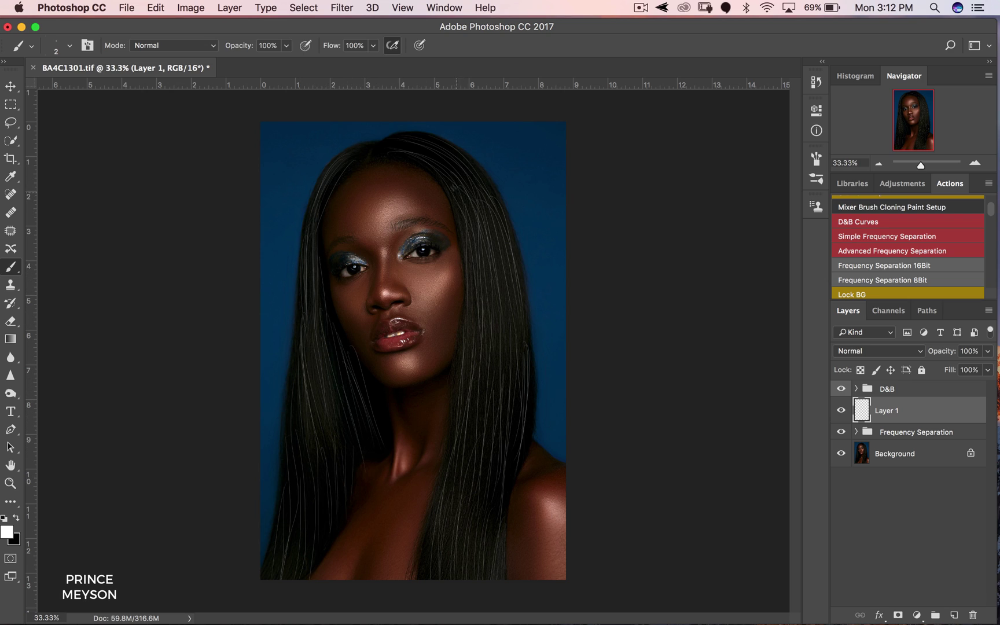
{"action": "left_click_drag", "start_coordinate": [403, 145], "coordinate": [475, 190]}
{"action": "left_click", "coordinate": [479, 356], "text": "alt"}
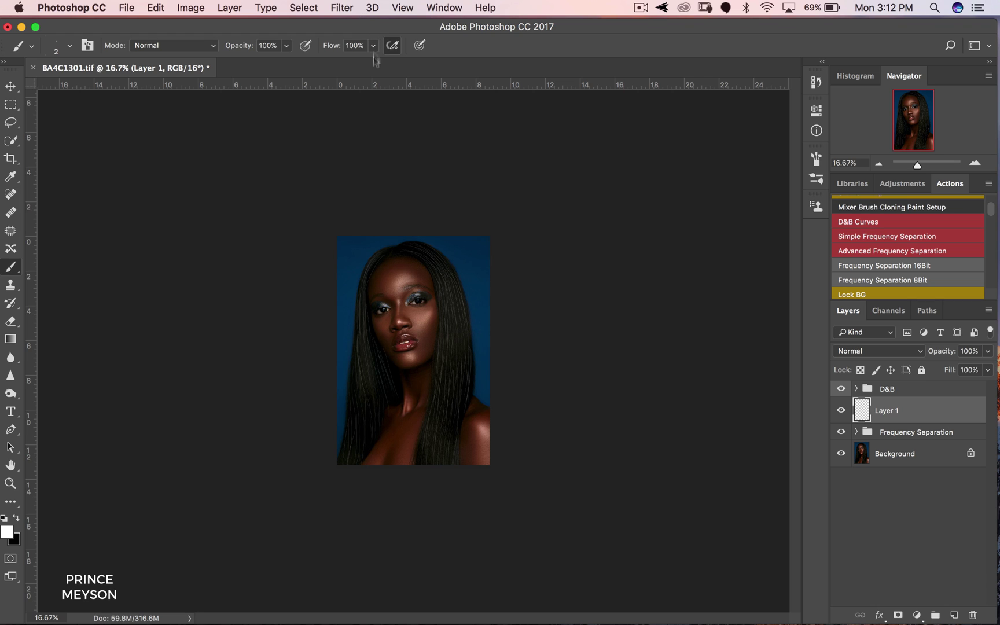
{"action": "left_click", "coordinate": [396, 289], "text": "super"}
{"action": "left_click", "coordinate": [395, 289], "text": "super"}
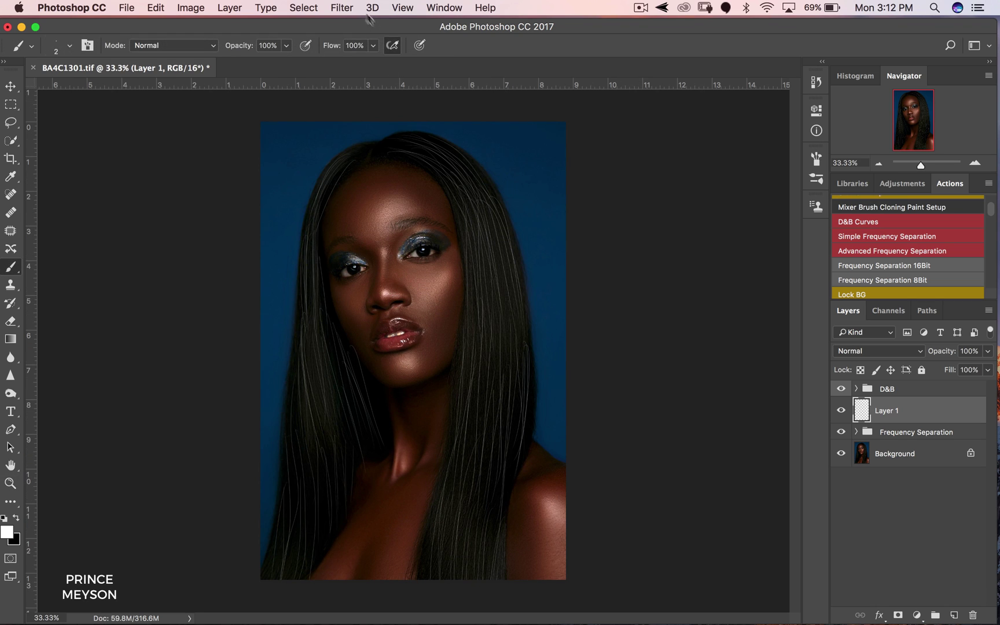
Soften the white strands on Layer 1 with a Gaussian Blur of 1 pixel radius.
{"action": "left_click", "coordinate": [342, 8]}
{"action": "mouse_move", "coordinate": [394, 188]}
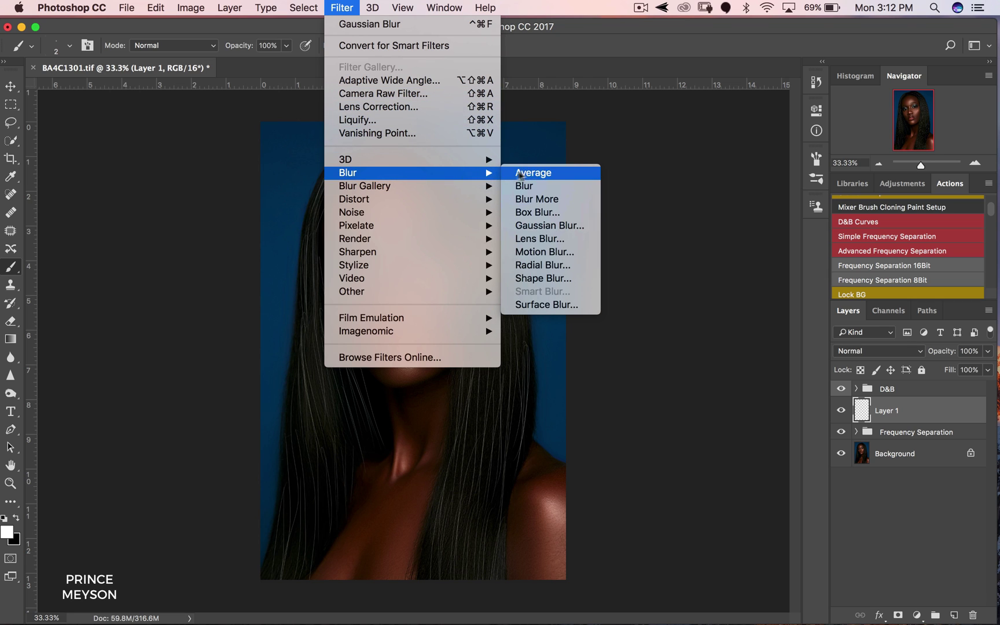
{"action": "left_click", "coordinate": [549, 226]}
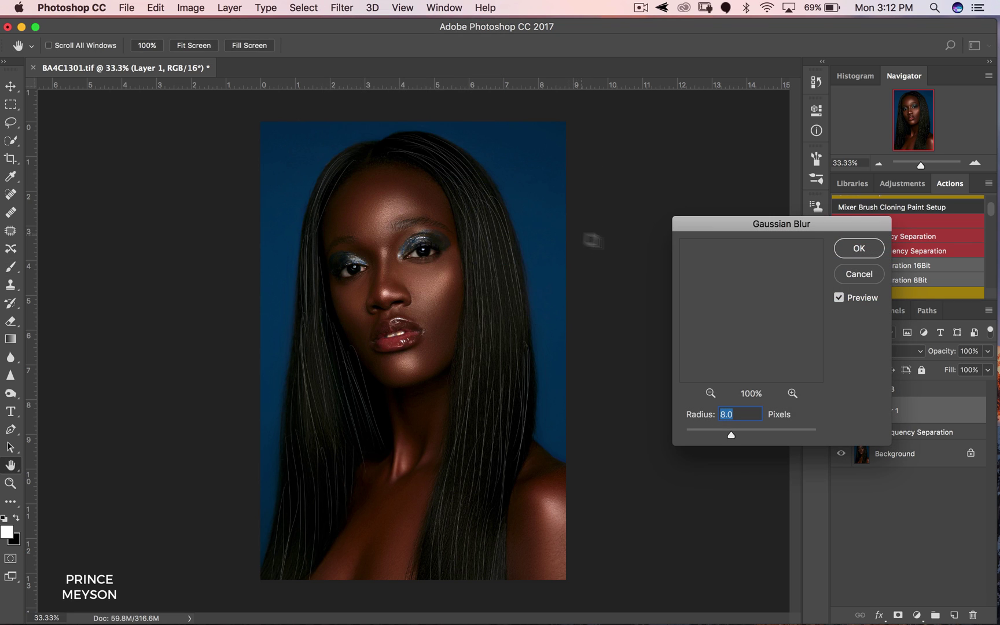
{"action": "type", "text": "1"}
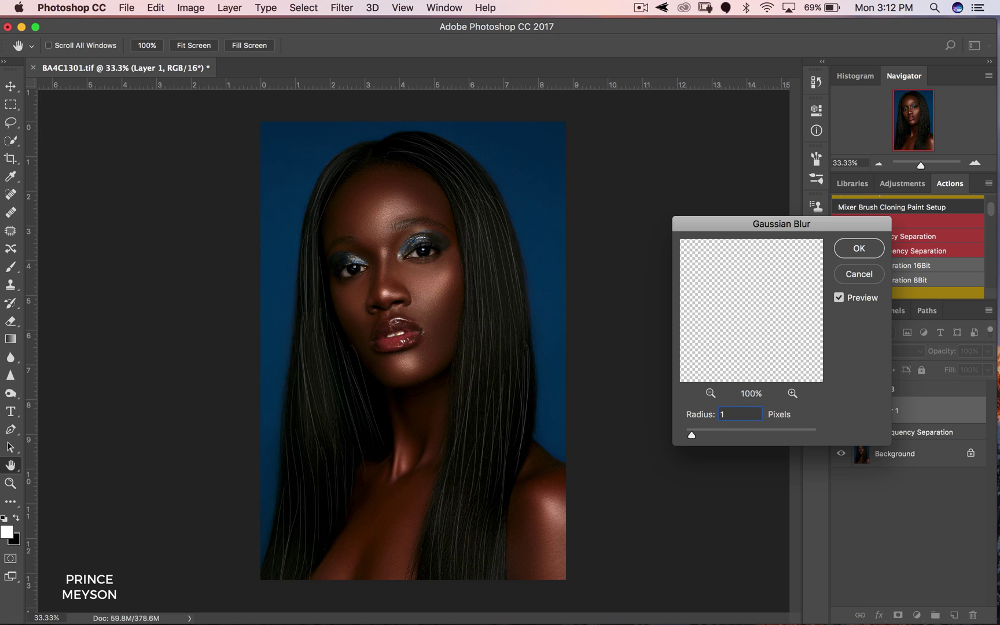
{"action": "key", "text": "Return"}
{"action": "key", "text": "b"}
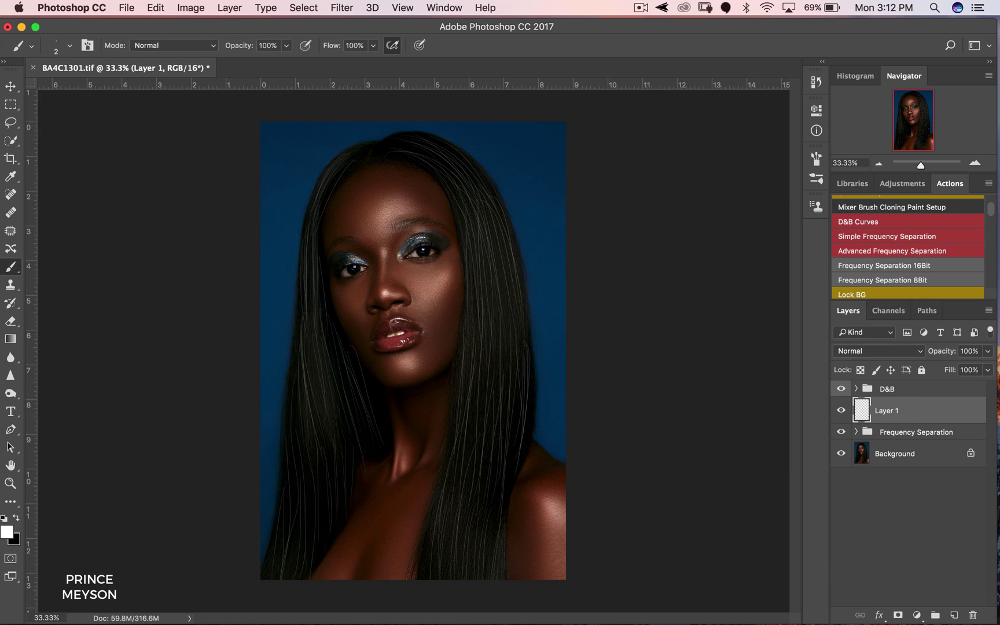
Set Layer 1's blend mode to Soft Light and compare the hair with the layer hidden and shown.
{"action": "left_click", "coordinate": [861, 351]}
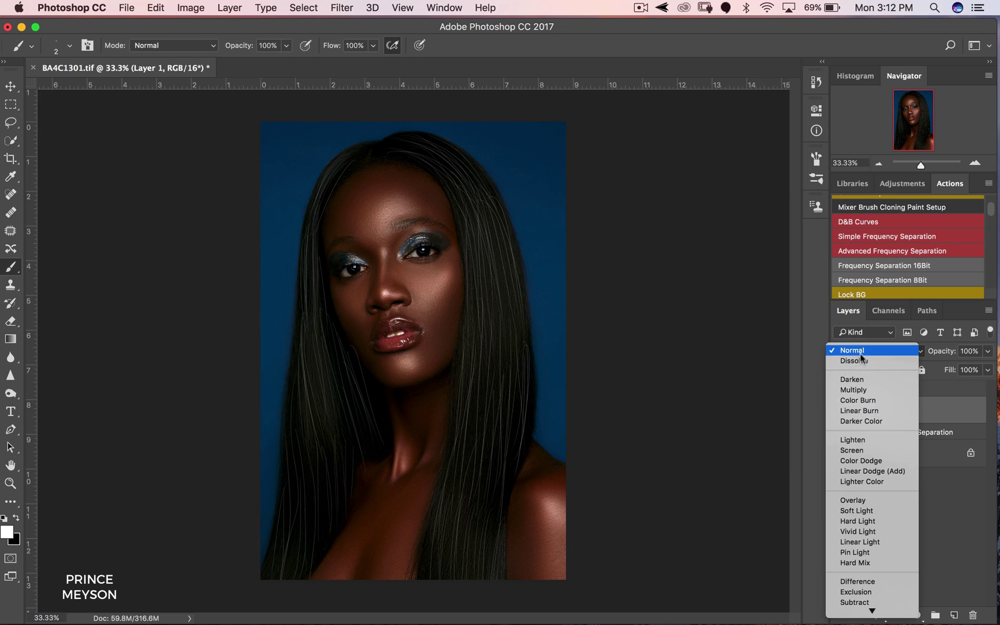
{"action": "left_click", "coordinate": [870, 510]}
{"action": "left_click", "coordinate": [841, 410]}
{"action": "left_click", "coordinate": [841, 412]}
{"action": "left_click", "coordinate": [842, 412]}
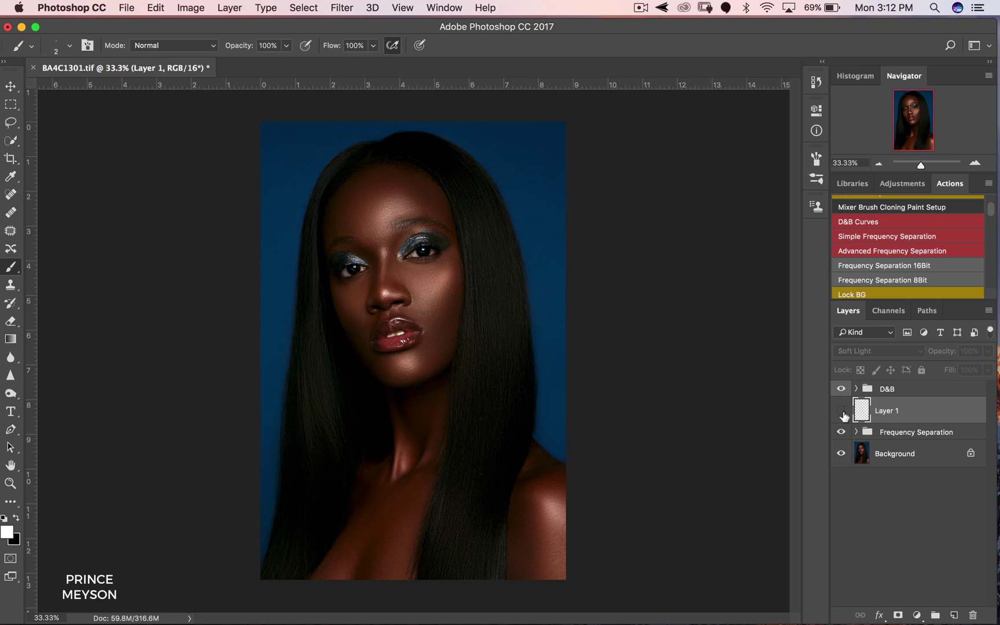
{"action": "left_click", "coordinate": [842, 413]}
{"action": "left_click", "coordinate": [842, 412]}
{"action": "left_click", "coordinate": [842, 412]}
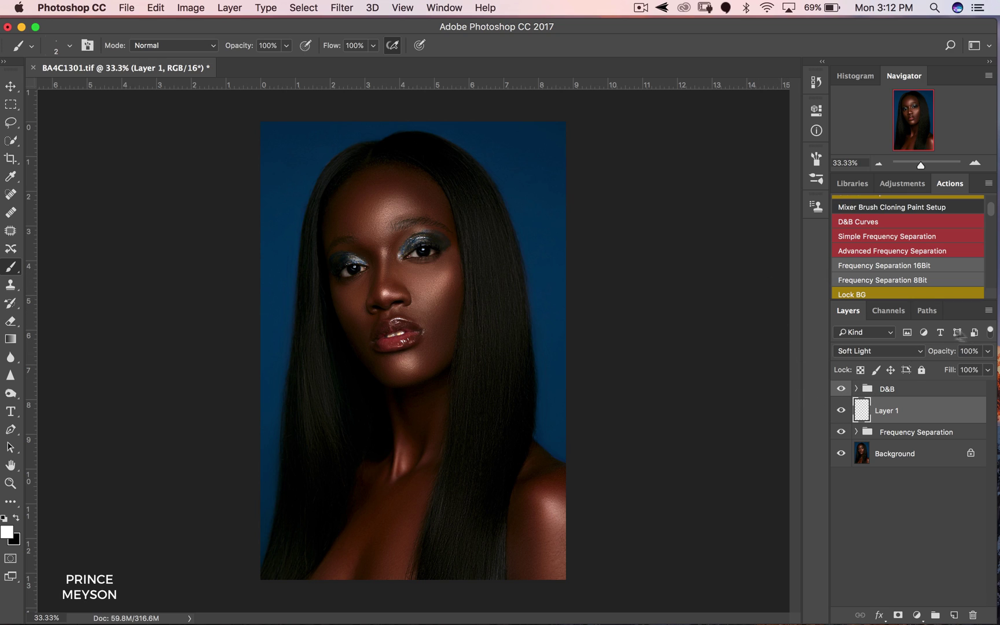
Lower the opacity of the white strand layer to 80%.
{"action": "left_click", "coordinate": [985, 354]}
{"action": "left_click_drag", "start_coordinate": [984, 362], "coordinate": [970, 366]}
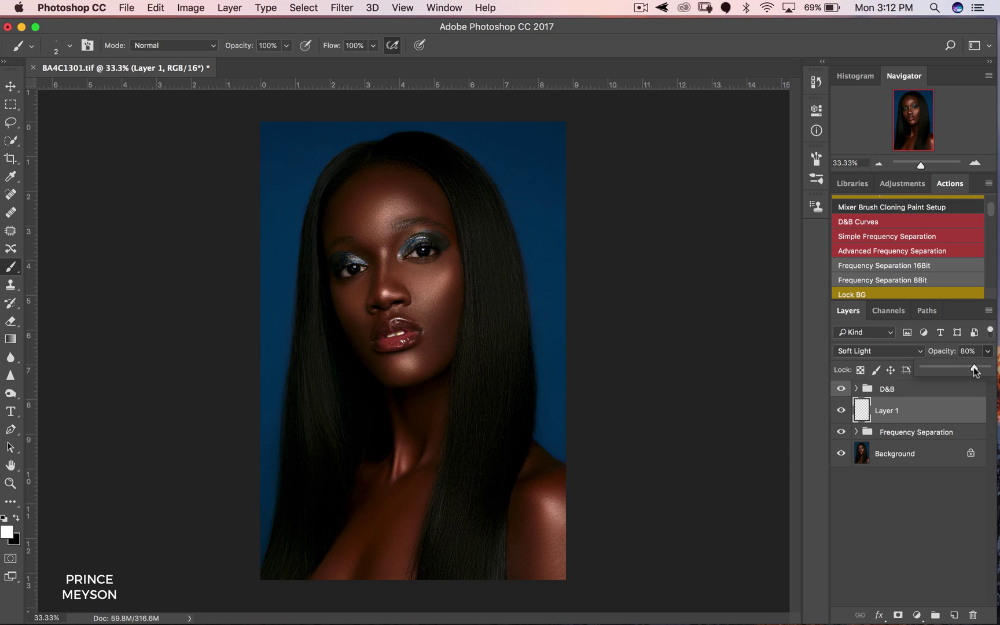
{"action": "left_click", "coordinate": [954, 407]}
Create a new layer above the white strands and make black the foreground colour for the 2 px brush.
{"action": "left_click", "coordinate": [953, 615]}
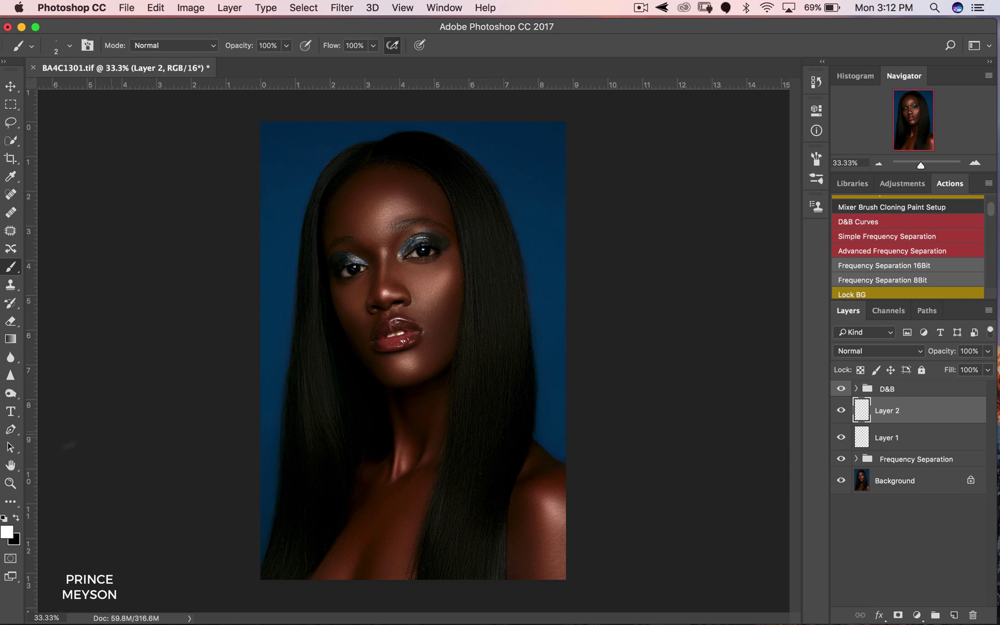
{"action": "left_click", "coordinate": [16, 518]}
{"action": "left_click", "coordinate": [69, 46]}
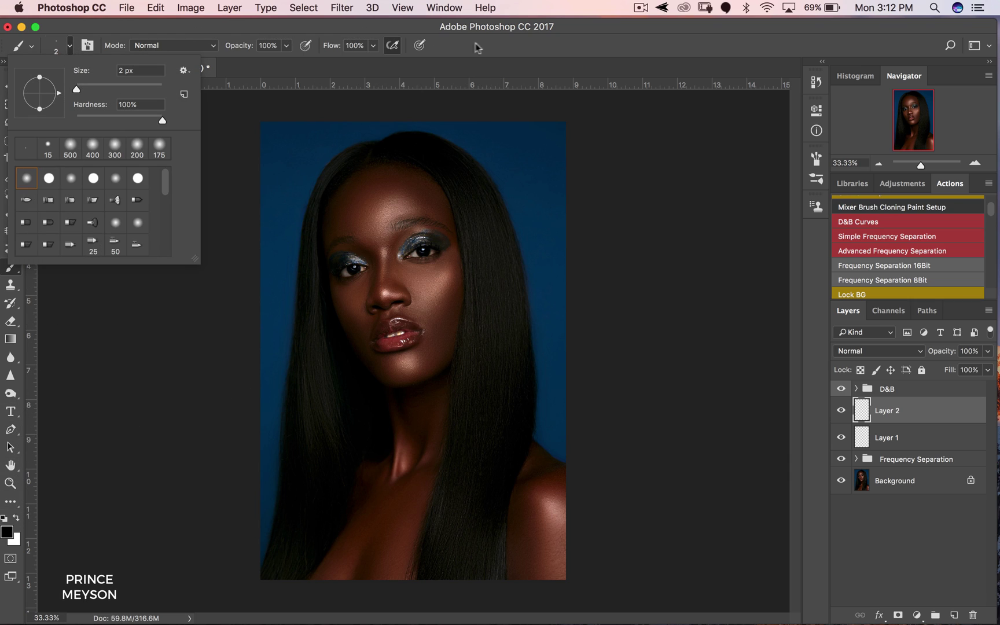
{"action": "left_click", "coordinate": [492, 51]}
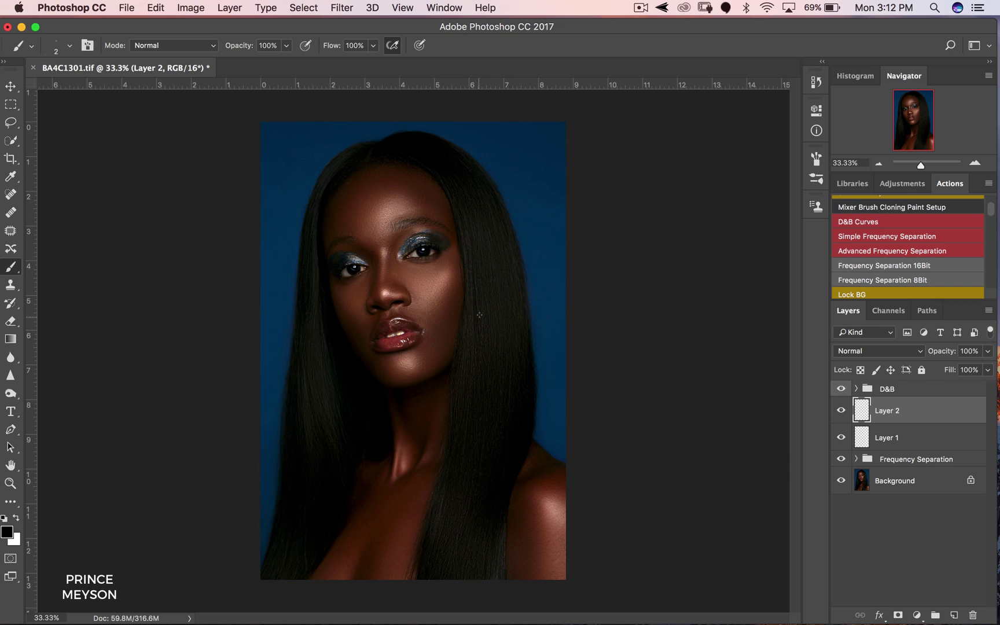
Paint fine black strands on the new layer, undoing the stray strokes.
{"action": "key", "text": "super+z"}
{"action": "key", "text": "alt+super+z"}
{"action": "left_click", "coordinate": [450, 388], "text": "alt+super"}
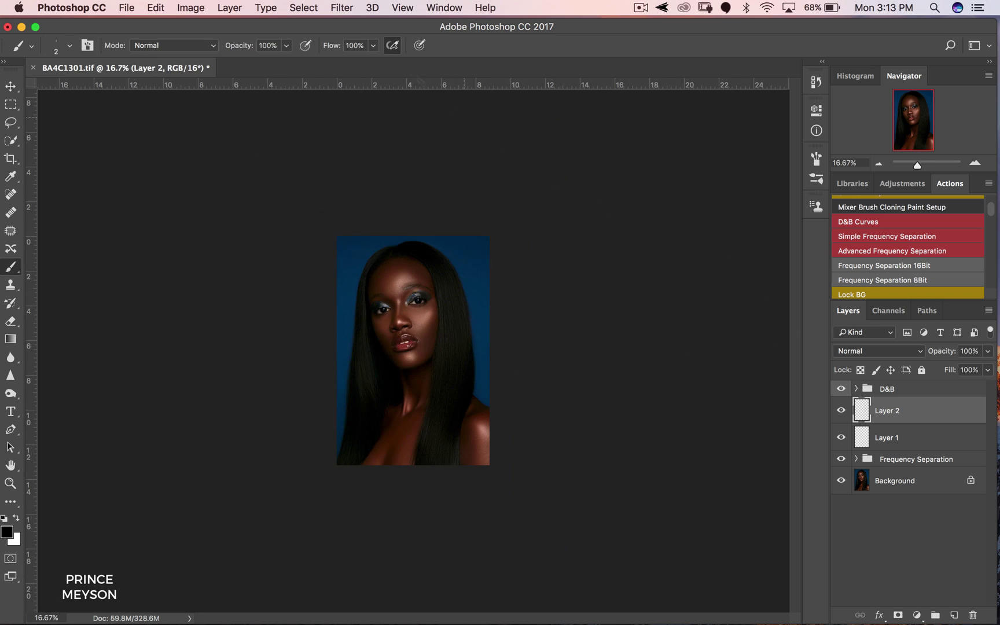
{"action": "left_click", "coordinate": [342, 8]}
{"action": "mouse_move", "coordinate": [445, 174]}
{"action": "left_click", "coordinate": [531, 185]}
{"action": "left_click", "coordinate": [816, 82]}
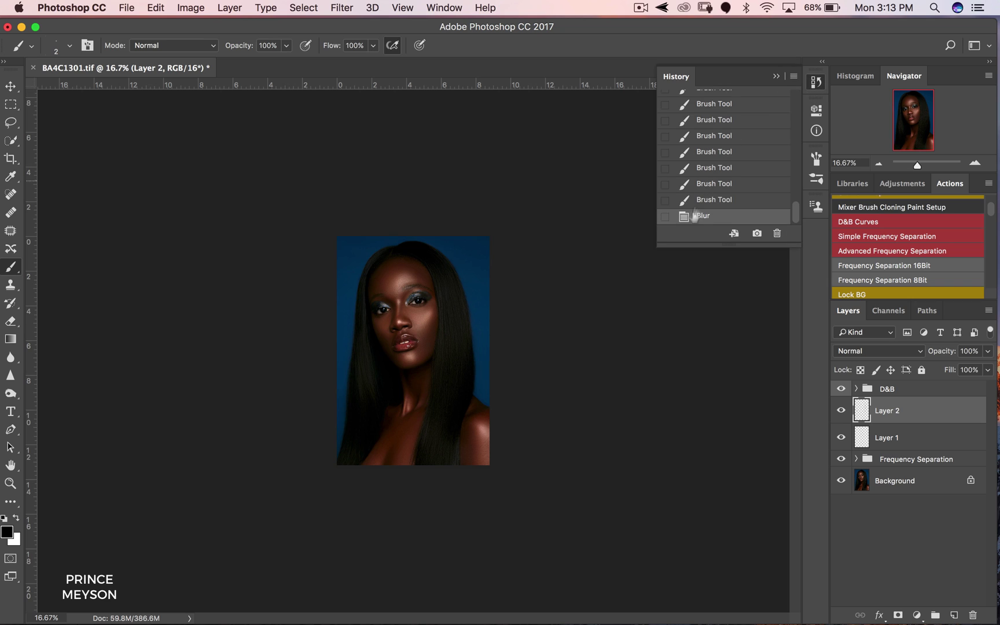
{"action": "left_click", "coordinate": [706, 200]}
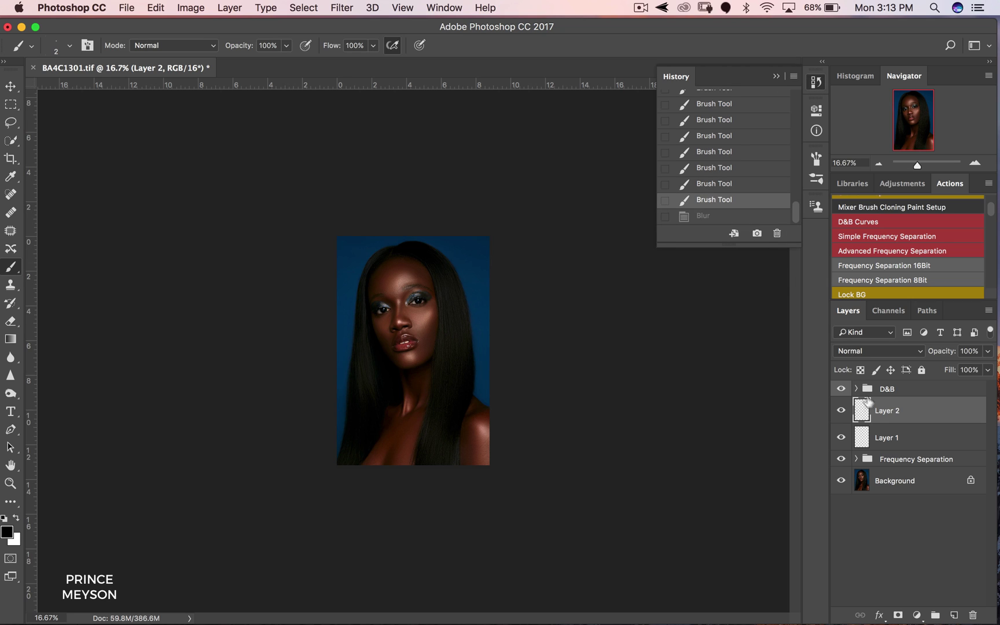
Apply a Gaussian Blur of 1.0 pixel radius to Layer 2 and set its blend mode to Soft Light.
{"action": "left_click", "coordinate": [342, 8]}
{"action": "mouse_move", "coordinate": [440, 177]}
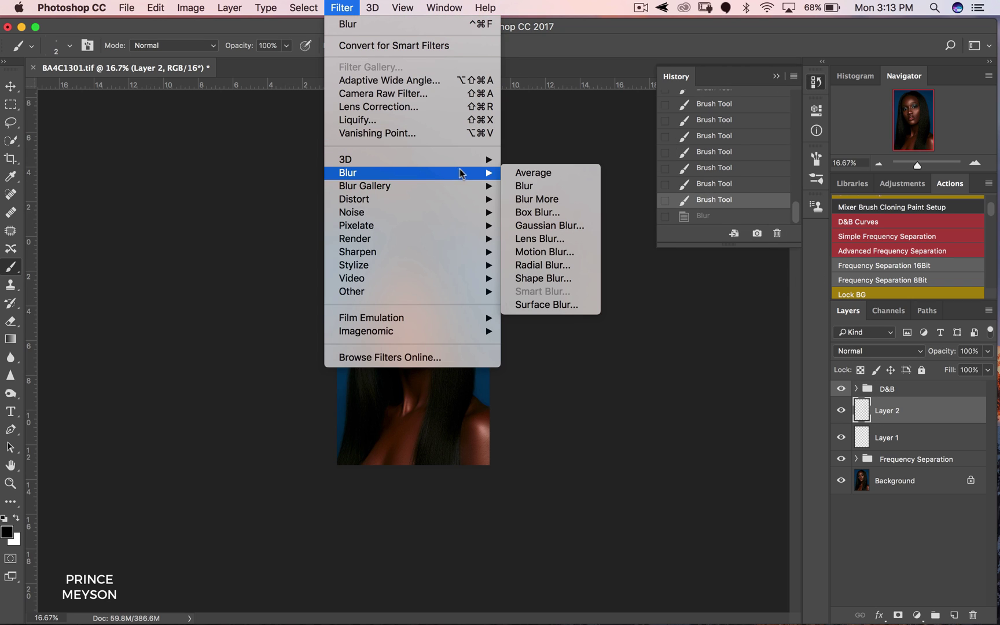
{"action": "left_click", "coordinate": [532, 225]}
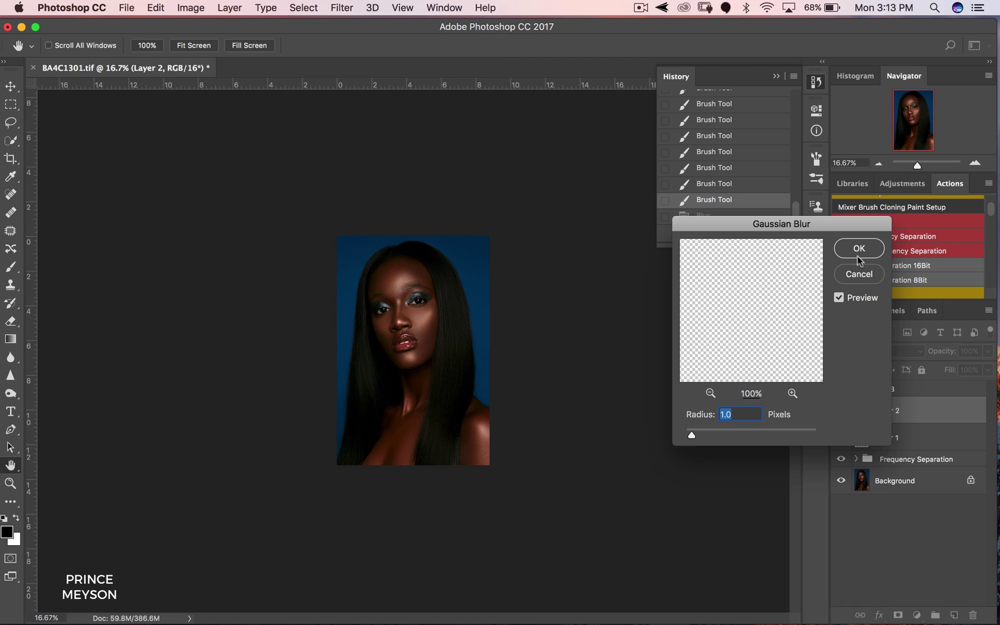
{"action": "left_click", "coordinate": [859, 249]}
{"action": "left_click", "coordinate": [814, 86]}
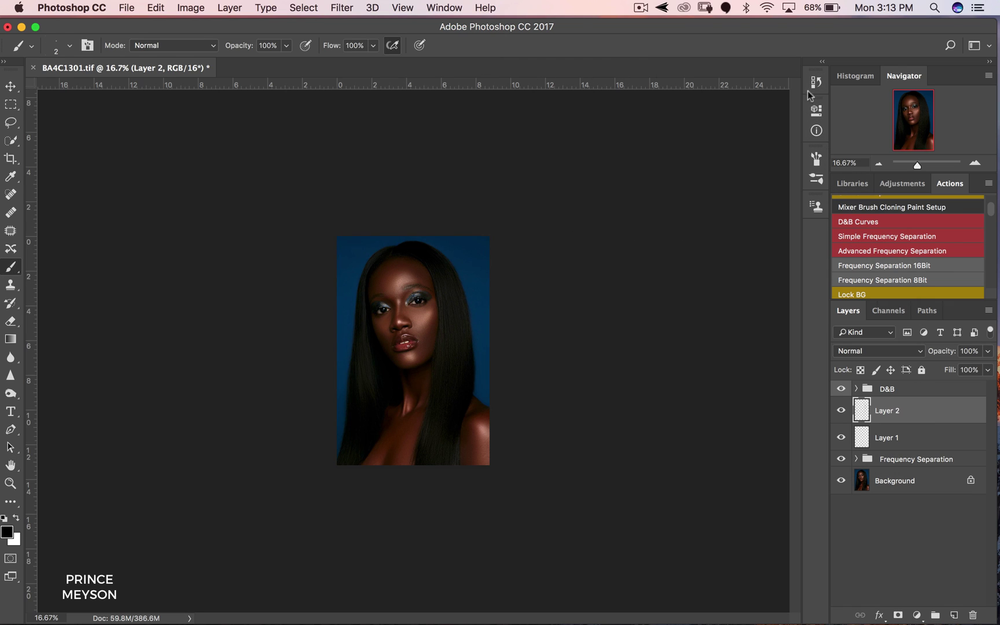
{"action": "left_click", "coordinate": [903, 352]}
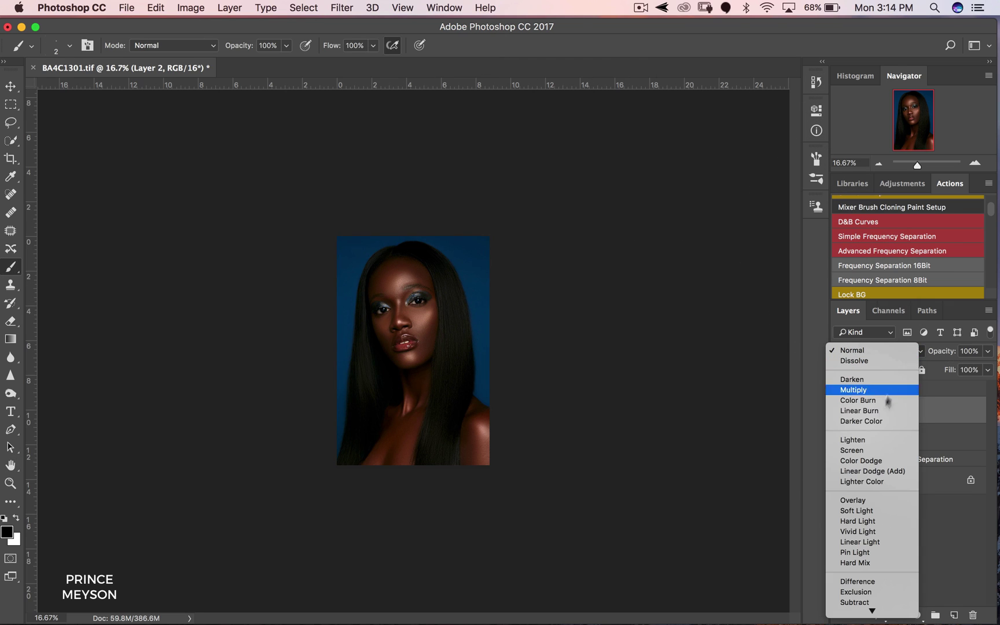
{"action": "left_click", "coordinate": [856, 510]}
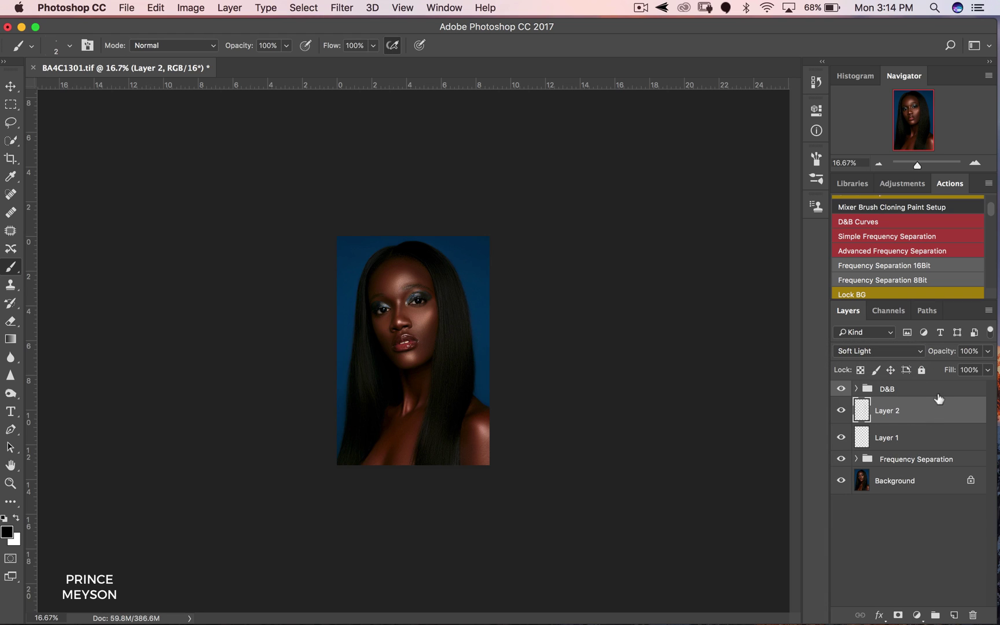
Group the two strand layers and name the group "Hair Texture".
{"action": "left_click", "coordinate": [922, 439], "text": "shift"}
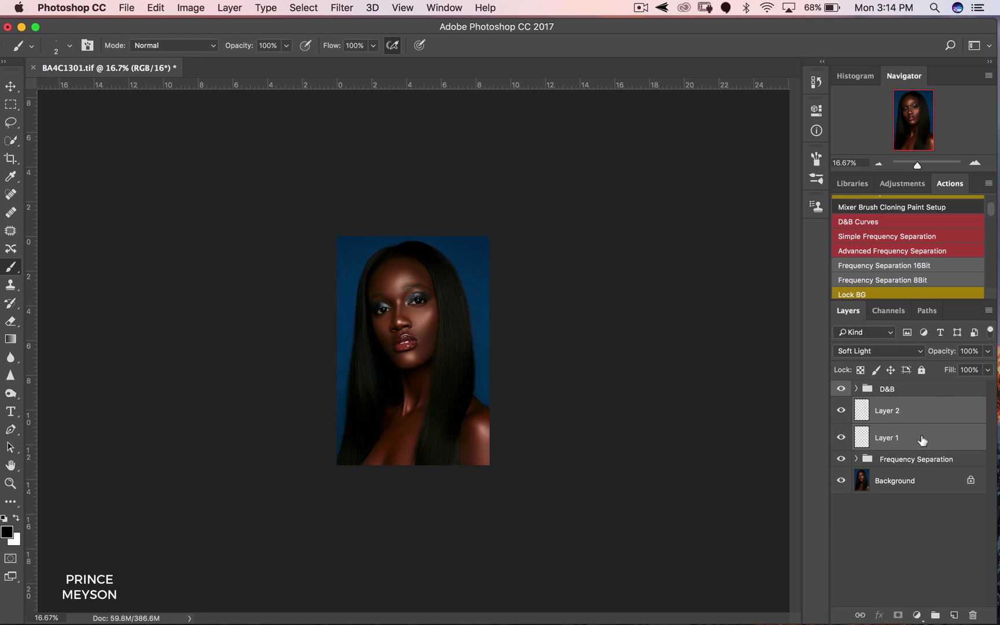
{"action": "key", "text": "super+g"}
{"action": "double_click", "coordinate": [890, 405]}
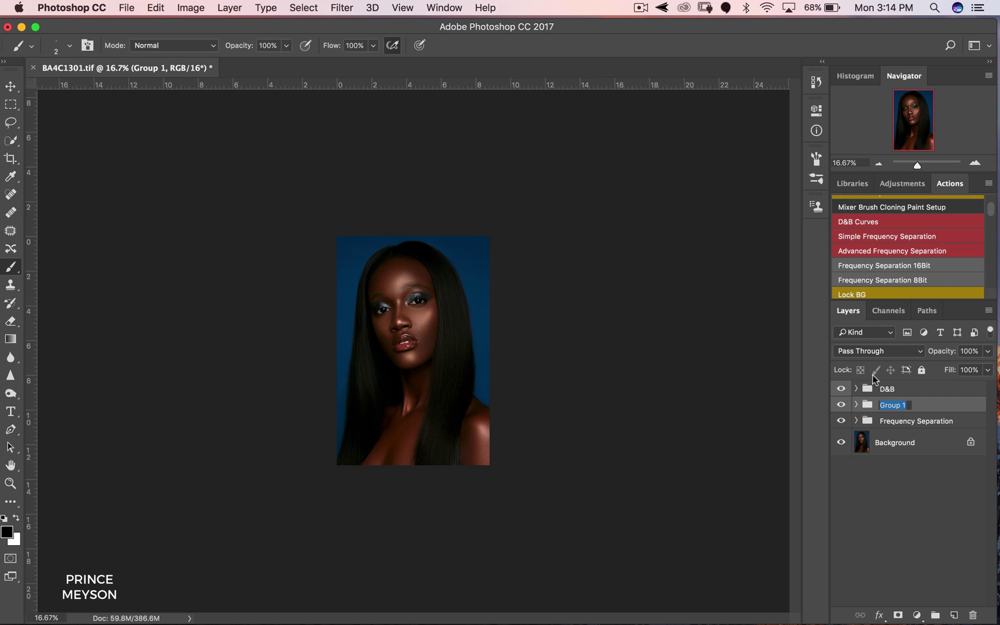
{"action": "type", "text": "HAir"}
{"action": "key", "text": "BackSpace"}
{"action": "key", "text": "BackSpace"}
{"action": "type", "text": "air Texture"}
{"action": "key", "text": "Return"}
Compare the portrait at 33.3% zoom with the Hair Texture and Frequency Separation groups hidden and shown.
{"action": "key", "text": "z"}
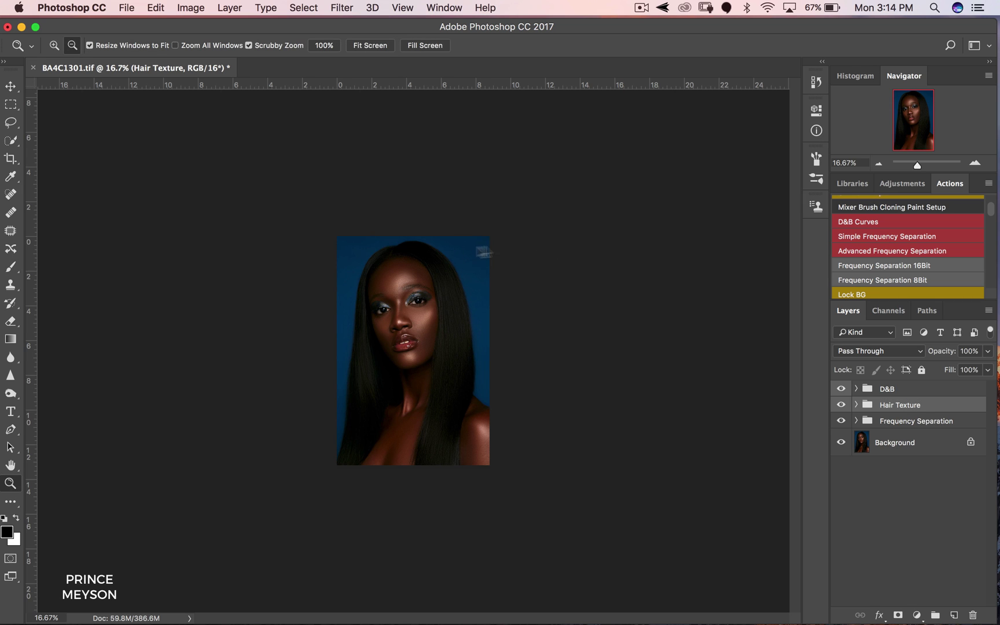
{"action": "left_click", "coordinate": [425, 323]}
{"action": "key", "text": "super+minus"}
{"action": "key", "text": "b"}
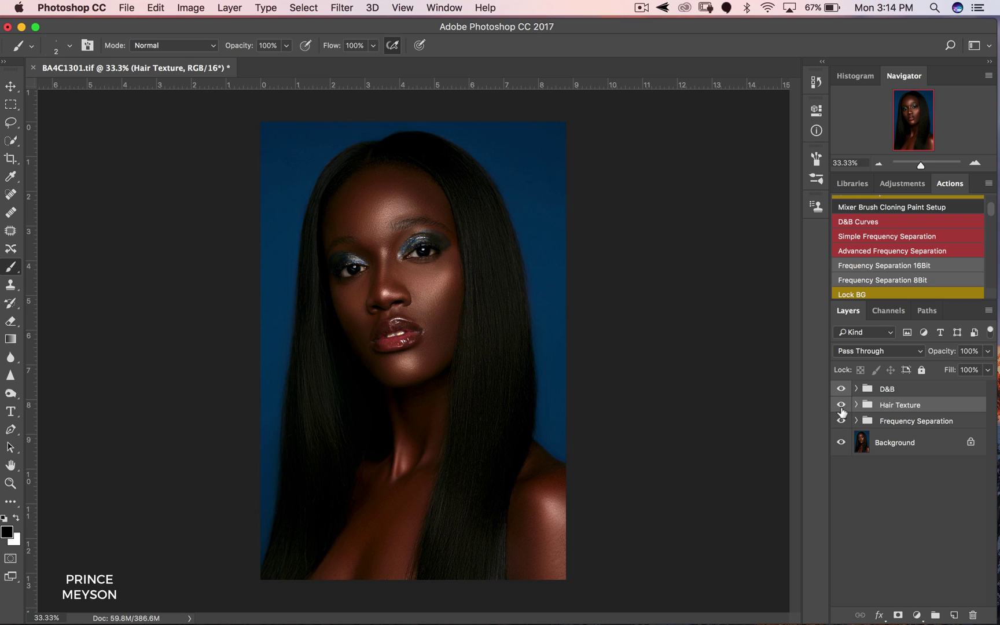
{"action": "left_click_drag", "start_coordinate": [842, 411], "coordinate": [841, 428]}
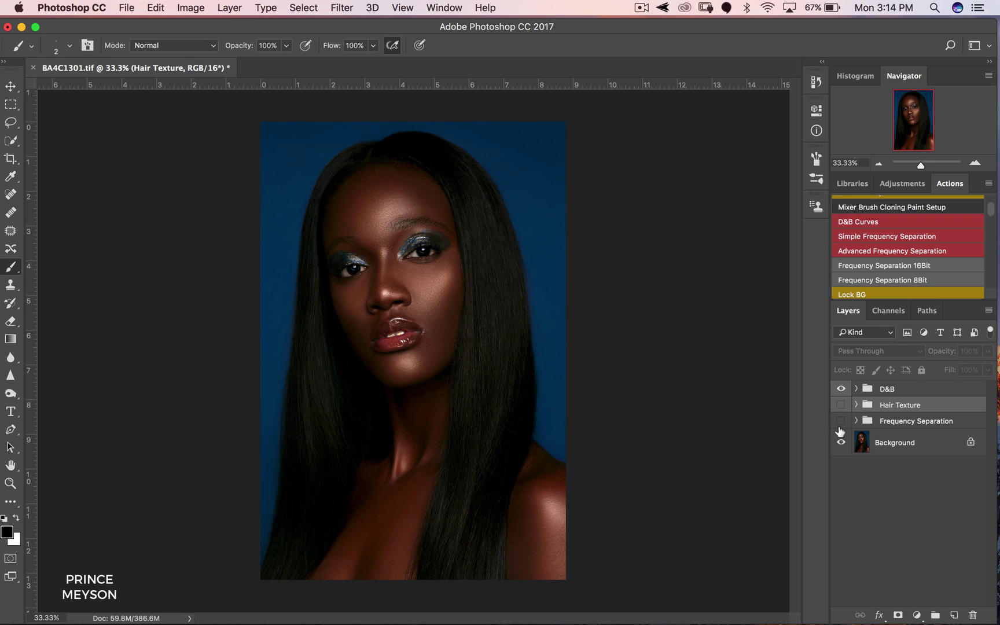
{"action": "left_click", "coordinate": [841, 421]}
{"action": "left_click", "coordinate": [841, 405]}
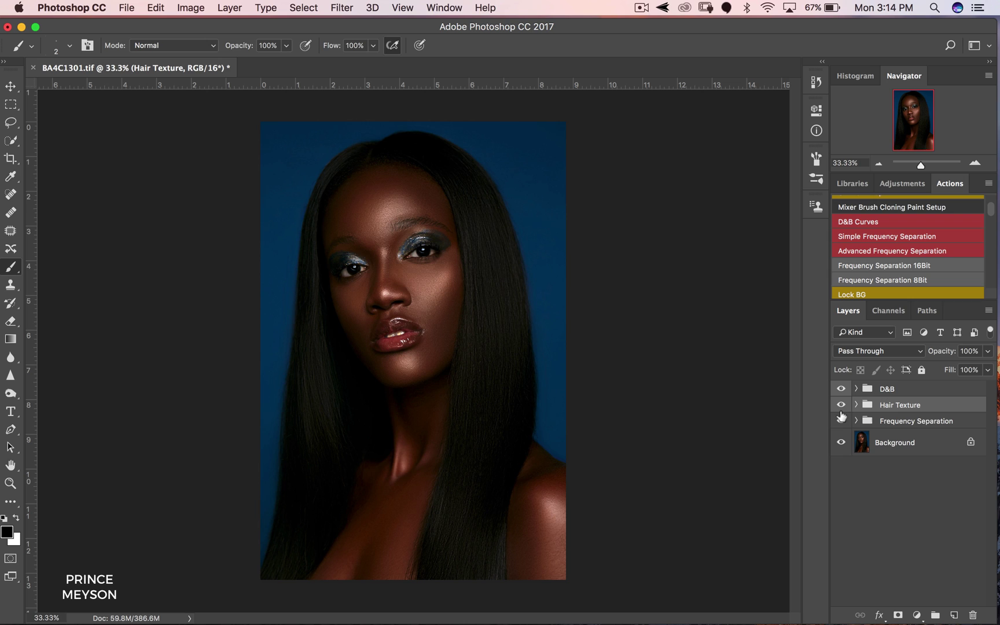
{"action": "left_click", "coordinate": [841, 405]}
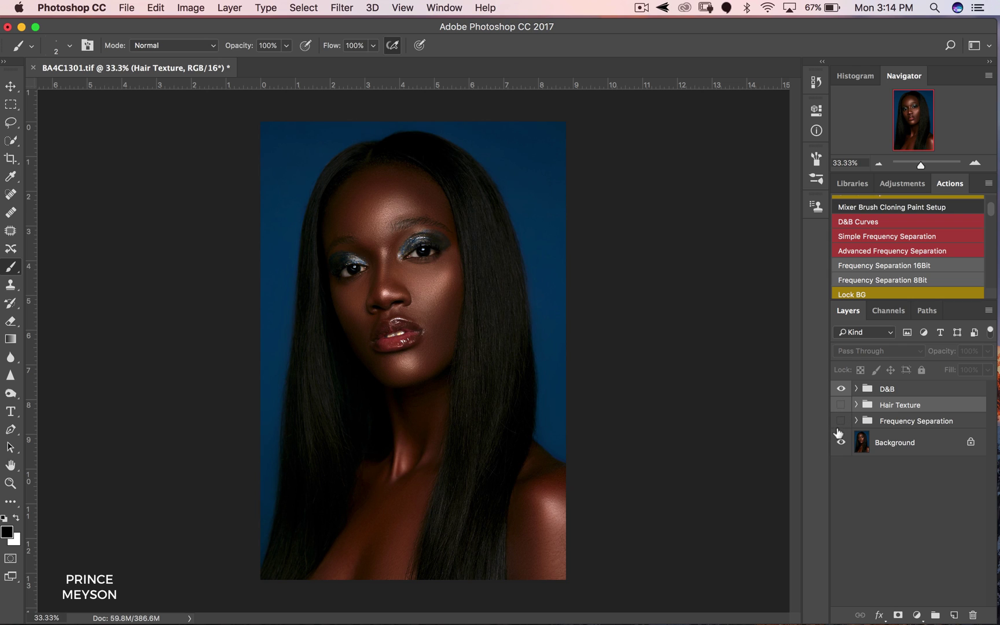
{"action": "left_click", "coordinate": [841, 405]}
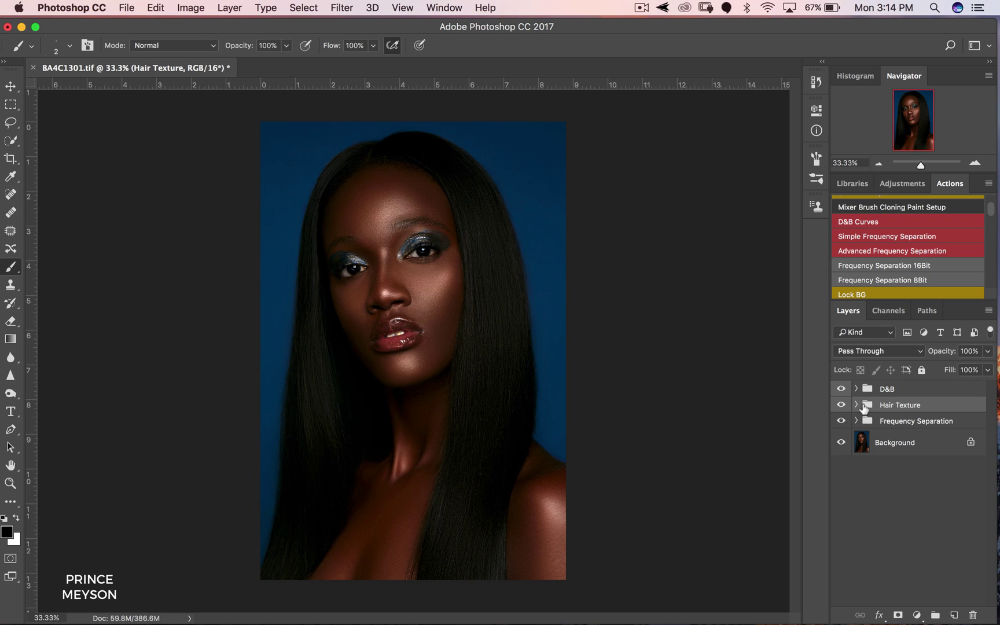
Expand the D&B group, select the Dodge layer's mask and make white the foreground colour.
{"action": "left_click", "coordinate": [856, 389]}
{"action": "left_click", "coordinate": [856, 388]}
{"action": "left_click", "coordinate": [856, 388]}
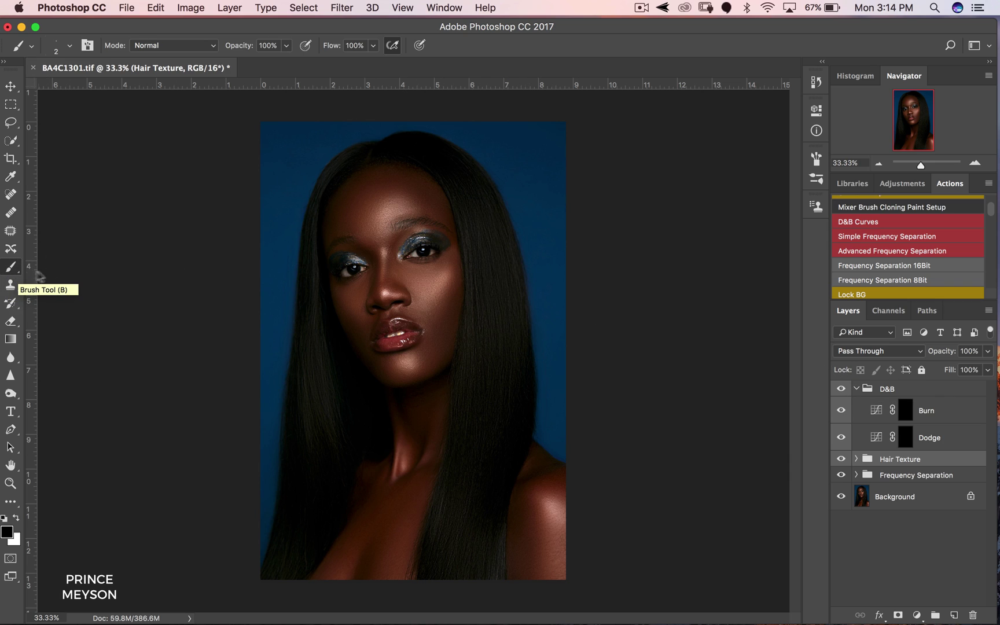
{"action": "left_click", "coordinate": [905, 437]}
{"action": "key", "text": "x"}
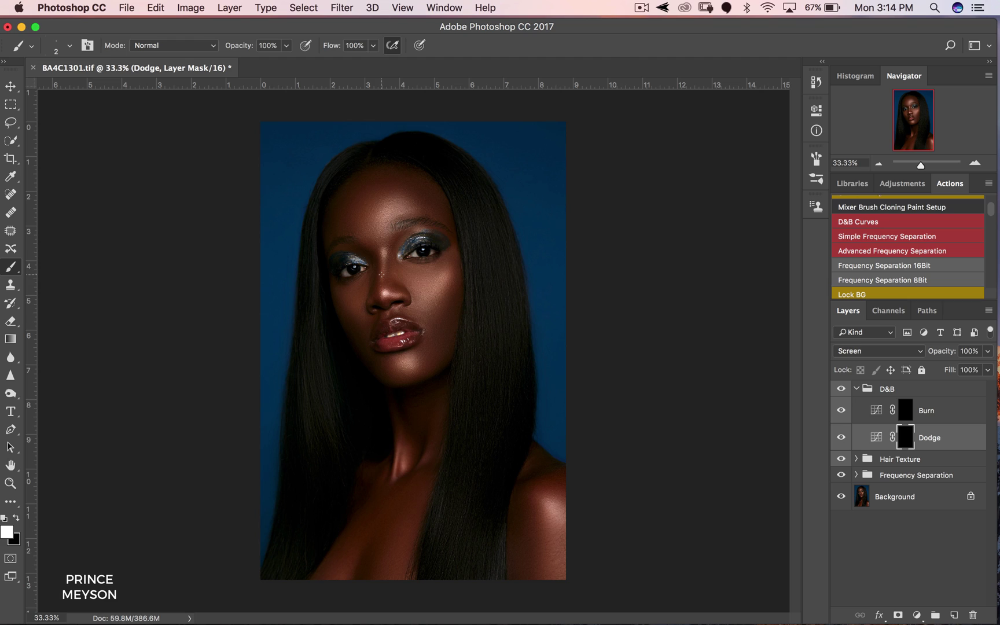
Set the brush flow to 5% for gradual painting on the Dodge layer's mask.
{"action": "left_click_drag", "start_coordinate": [15, 270], "coordinate": [62, 293]}
{"action": "left_click", "coordinate": [65, 267]}
{"action": "left_click", "coordinate": [372, 46]}
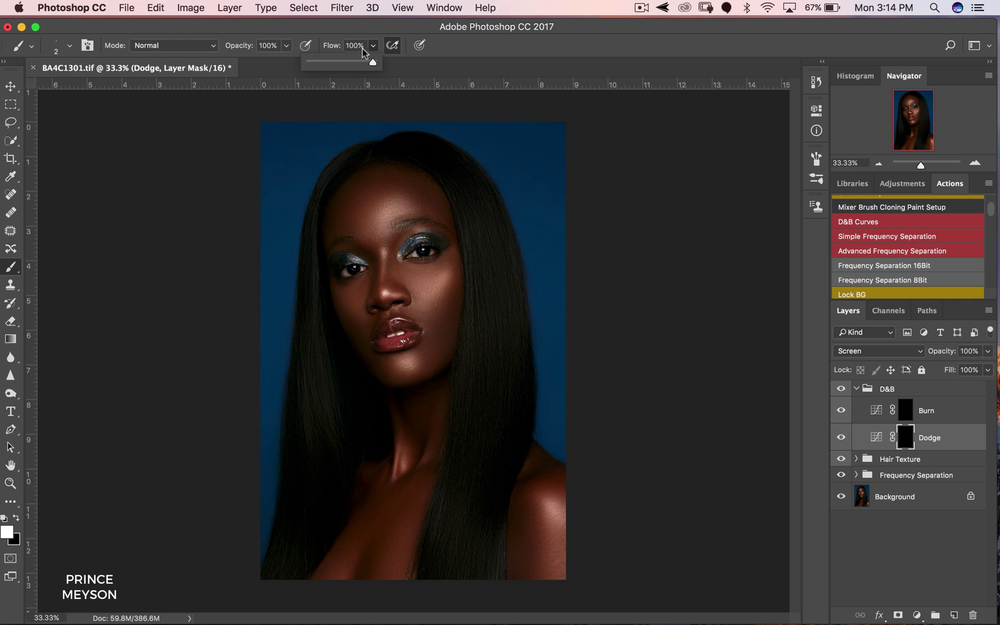
{"action": "left_click", "coordinate": [362, 48]}
{"action": "type", "text": "5"}
{"action": "key", "text": "Return"}
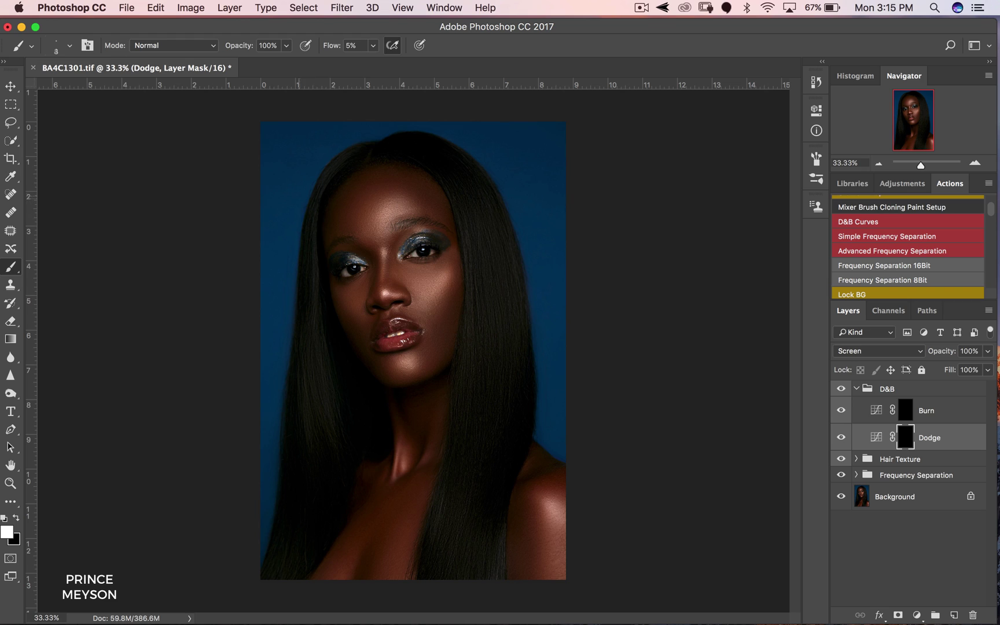
Paint white on the Dodge layer's mask to brighten the hair highlights, varying the brush size to suit each area.
{"action": "key", "text": "bracketright"}
{"action": "key", "text": "bracketright"}
{"action": "key", "text": "bracketright"}
{"action": "key", "text": "bracketright"}
{"action": "key", "text": "bracketright"}
{"action": "key", "text": "bracketright"}
{"action": "key", "text": "bracketleft"}
{"action": "key", "text": "bracketright"}
{"action": "key", "text": "bracketright"}
{"action": "key", "text": "bracketright"}
{"action": "key", "text": "bracketright"}
{"action": "key", "text": "bracketright"}
{"action": "key", "text": "bracketleft"}
{"action": "key", "text": "bracketleft"}
{"action": "key", "text": "bracketright"}
{"action": "key", "text": "bracketright"}
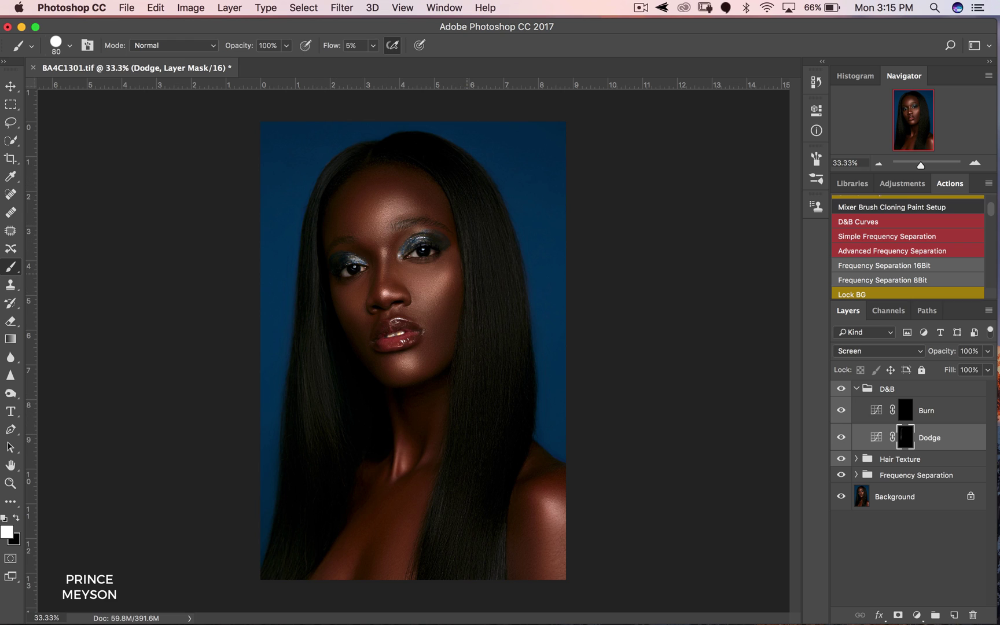
{"action": "key", "text": "bracketright"}
{"action": "key", "text": "bracketright"}
{"action": "key", "text": "bracketleft"}
{"action": "key", "text": "bracketleft"}
{"action": "key", "text": "bracketleft"}
{"action": "key", "text": "bracketleft"}
{"action": "key", "text": "bracketleft"}
{"action": "key", "text": "bracketright"}
{"action": "key", "text": "bracketright"}
{"action": "key", "text": "bracketright"}
{"action": "key", "text": "bracketright"}
{"action": "key", "text": "bracketright"}
{"action": "key", "text": "bracketright"}
Paint white on the Burn layer's mask to deepen the hair shadows, varying the brush size from 200 pixels down to 80.
{"action": "left_click", "coordinate": [906, 411]}
{"action": "key", "text": "bracketright"}
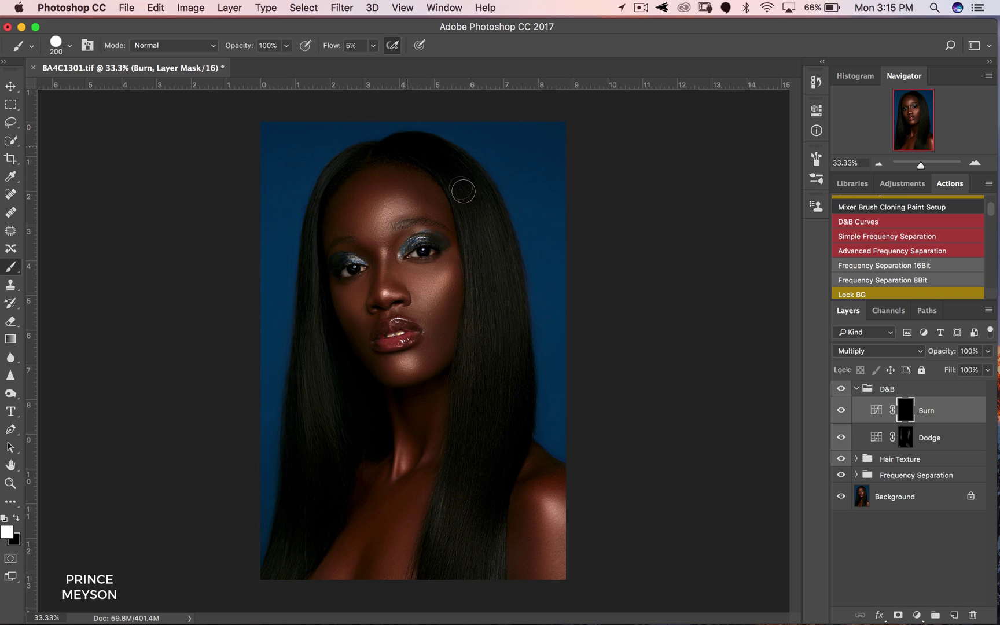
{"action": "key", "text": "bracketleft"}
{"action": "key", "text": "bracketleft"}
{"action": "key", "text": "bracketleft"}
{"action": "key", "text": "bracketleft"}
{"action": "key", "text": "bracketleft"}
{"action": "key", "text": "bracketleft"}
{"action": "key", "text": "bracketleft"}
{"action": "key", "text": "bracketright"}
{"action": "key", "text": "bracketright"}
{"action": "key", "text": "bracketright"}
{"action": "key", "text": "bracketright"}
{"action": "key", "text": "bracketright"}
{"action": "key", "text": "ctrl+z"}
{"action": "key", "text": "bracketright"}
{"action": "key", "text": "bracketright"}
{"action": "key", "text": "bracketright"}
{"action": "key", "text": "bracketright"}
{"action": "key", "text": "bracketleft"}
{"action": "key", "text": "bracketleft"}
{"action": "key", "text": "bracketleft"}
{"action": "key", "text": "bracketleft"}
{"action": "key", "text": "bracketleft"}
{"action": "key", "text": "bracketleft"}
{"action": "key", "text": "bracketleft"}
{"action": "key", "text": "bracketleft"}
{"action": "key", "text": "bracketleft"}
{"action": "key", "text": "bracketleft"}
{"action": "key", "text": "bracketleft"}
{"action": "key", "text": "bracketleft"}
{"action": "key", "text": "bracketleft"}
{"action": "key", "text": "bracketleft"}
{"action": "key", "text": "bracketleft"}
{"action": "key", "text": "bracketleft"}
{"action": "key", "text": "bracketleft"}
{"action": "key", "text": "bracketleft"}
{"action": "key", "text": "bracketright"}
{"action": "key", "text": "bracketright"}
{"action": "key", "text": "bracketright"}
{"action": "key", "text": "bracketright"}
{"action": "key", "text": "bracketright"}
{"action": "key", "text": "bracketright"}
{"action": "key", "text": "bracketright"}
{"action": "key", "text": "bracketright"}
{"action": "key", "text": "bracketright"}
{"action": "key", "text": "bracketleft"}
{"action": "key", "text": "bracketleft"}
{"action": "key", "text": "bracketleft"}
{"action": "key", "text": "bracketleft"}
{"action": "mouse_move", "coordinate": [311, 207]}
{"action": "left_mouse_down"}
{"action": "mouse_move", "coordinate": [322, 174]}
{"action": "mouse_move", "coordinate": [324, 209]}
{"action": "left_mouse_up"}
Collapse the D&B group and lower its opacity to 71%.
{"action": "left_click", "coordinate": [407, 233], "text": "alt"}
{"action": "left_click", "coordinate": [406, 233], "text": "alt"}
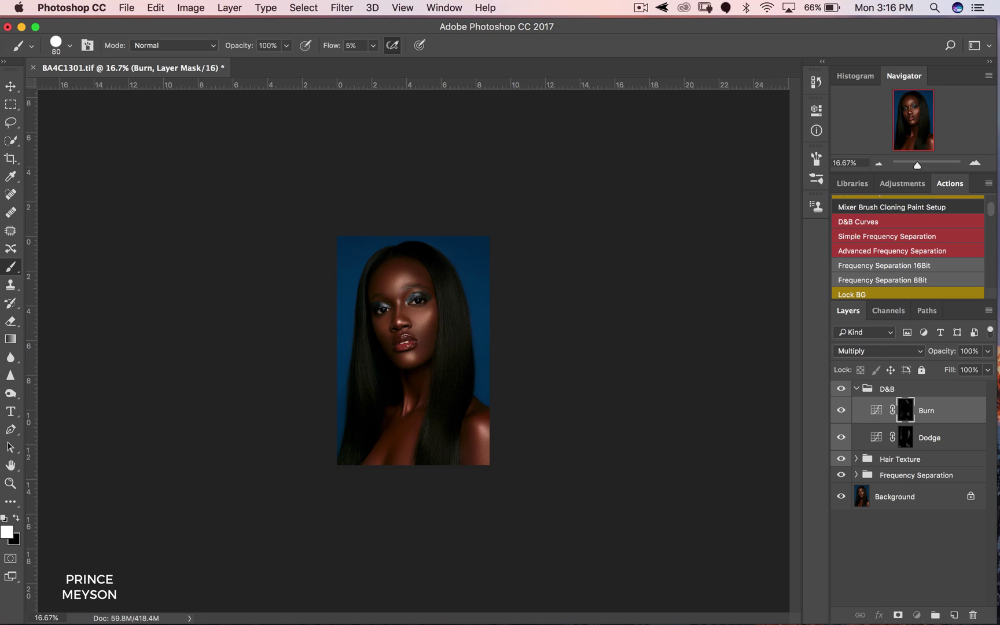
{"action": "key", "text": "x"}
{"action": "left_click", "coordinate": [856, 388]}
{"action": "left_click", "coordinate": [988, 350]}
{"action": "left_click_drag", "start_coordinate": [986, 368], "coordinate": [966, 368]}
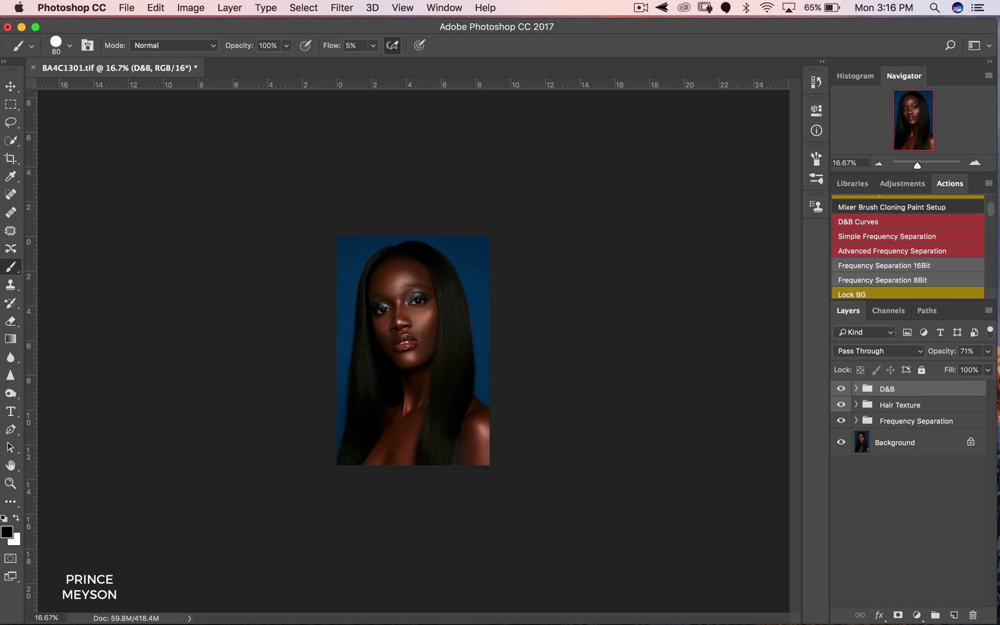
{"action": "key", "text": "super+plus"}
{"action": "key", "text": "super+plus"}
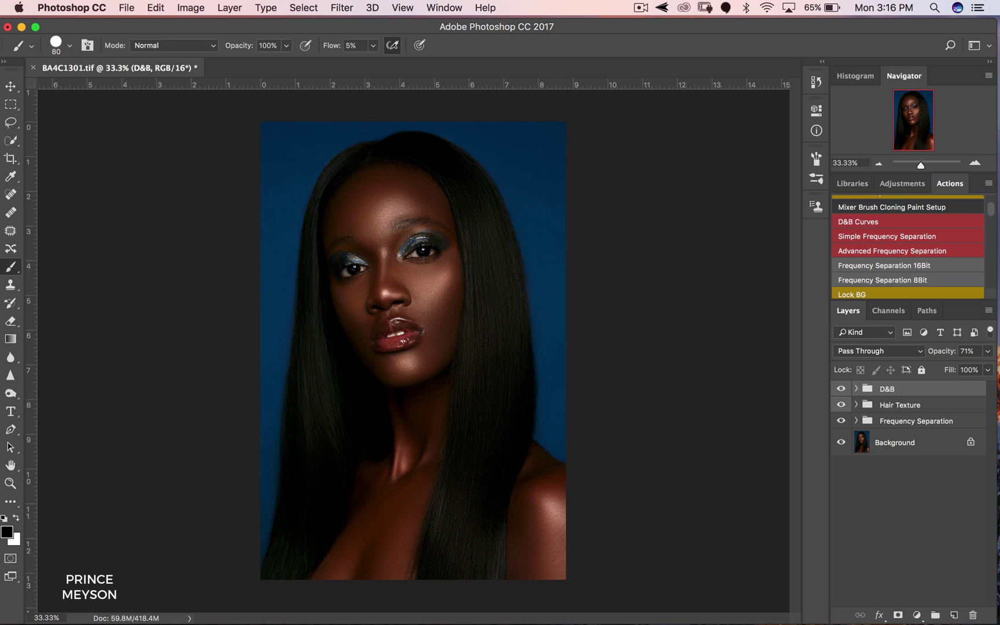
Group the D&B, Hair Texture and Frequency Separation groups together and name the new group "Hair".
{"action": "left_click", "coordinate": [916, 421], "text": "super"}
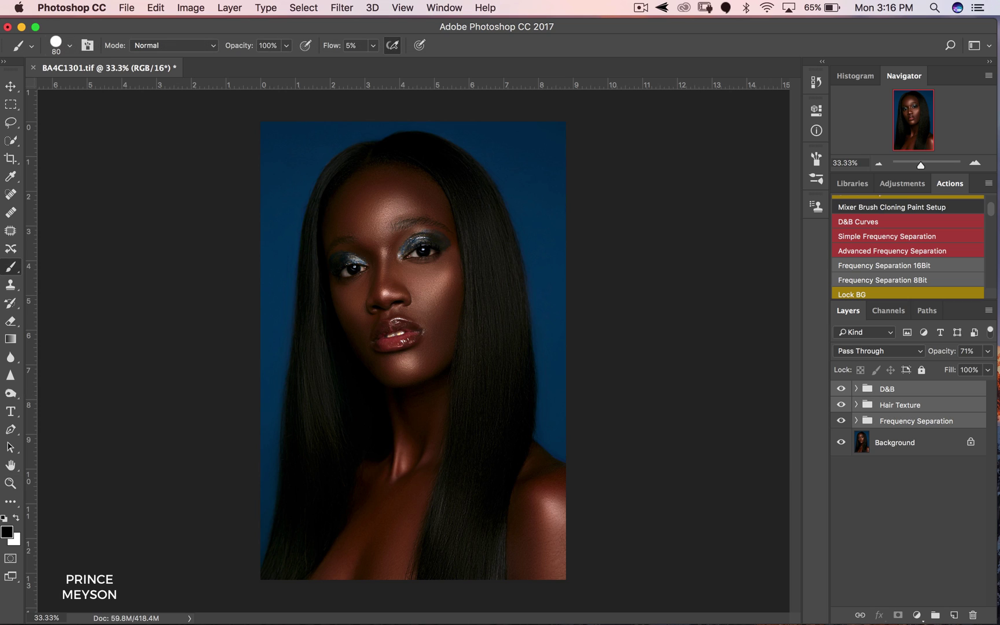
{"action": "key", "text": "super+g"}
{"action": "double_click", "coordinate": [893, 389]}
{"action": "type", "text": "Hair"}
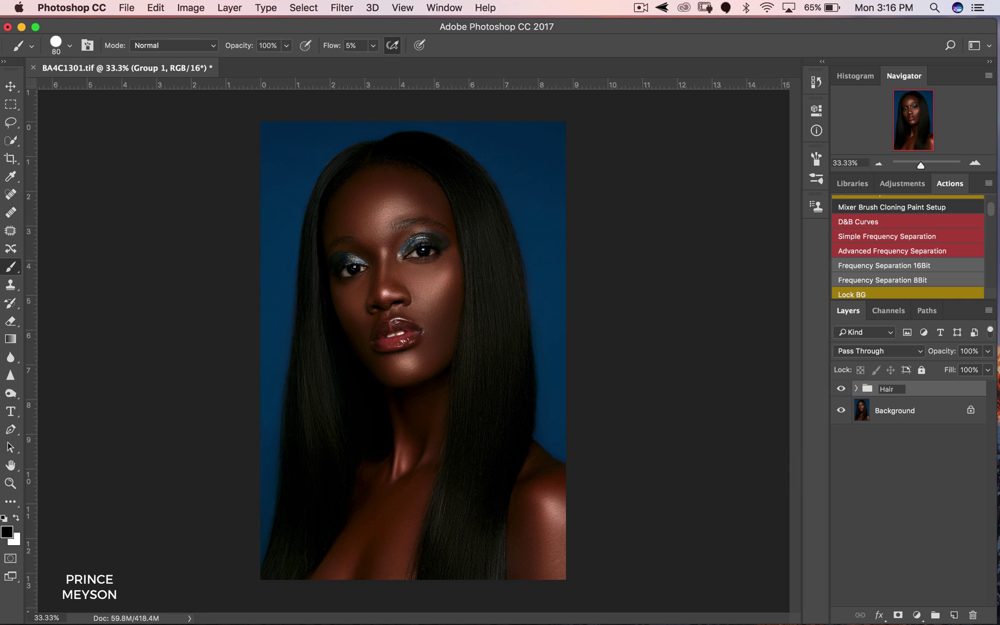
{"action": "key", "text": "Return"}
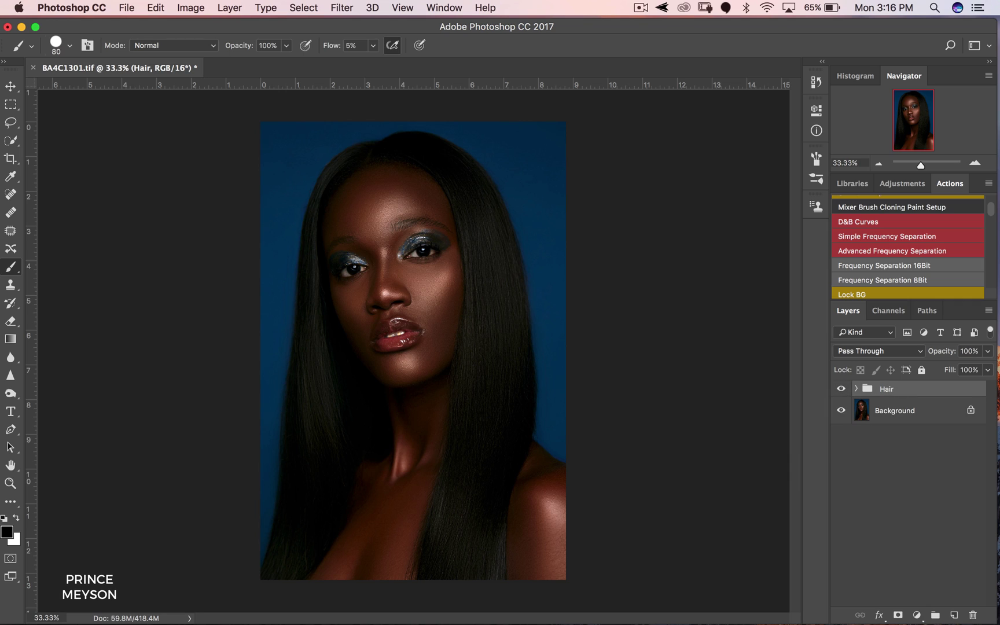
Compare the portrait with the Hair group hidden and shown at 33.3% and 50% zoom.
{"action": "left_click", "coordinate": [841, 389]}
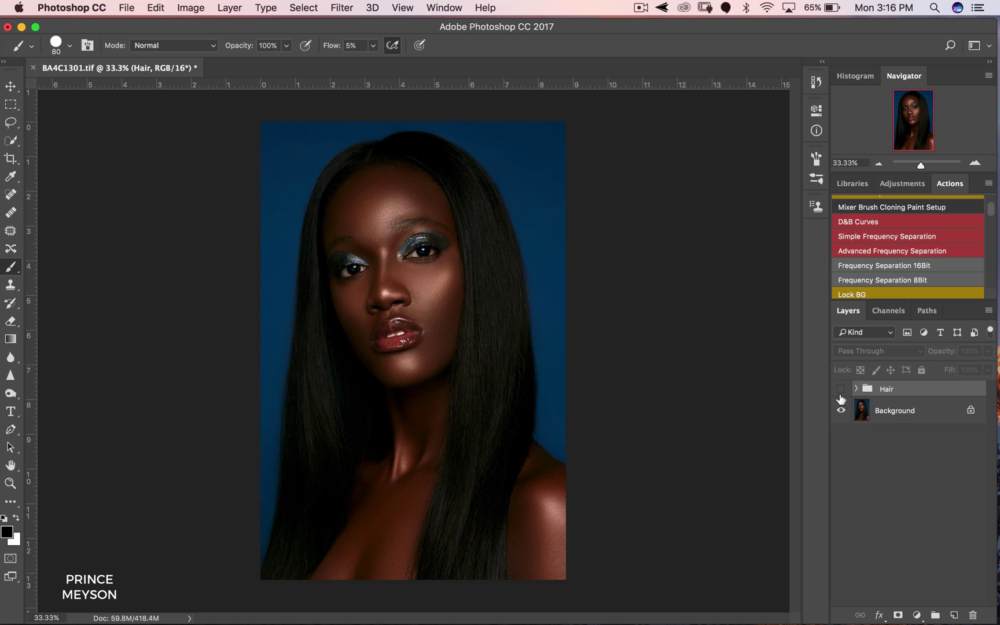
{"action": "left_click", "coordinate": [840, 389]}
{"action": "left_click", "coordinate": [840, 389]}
{"action": "left_click", "coordinate": [841, 389]}
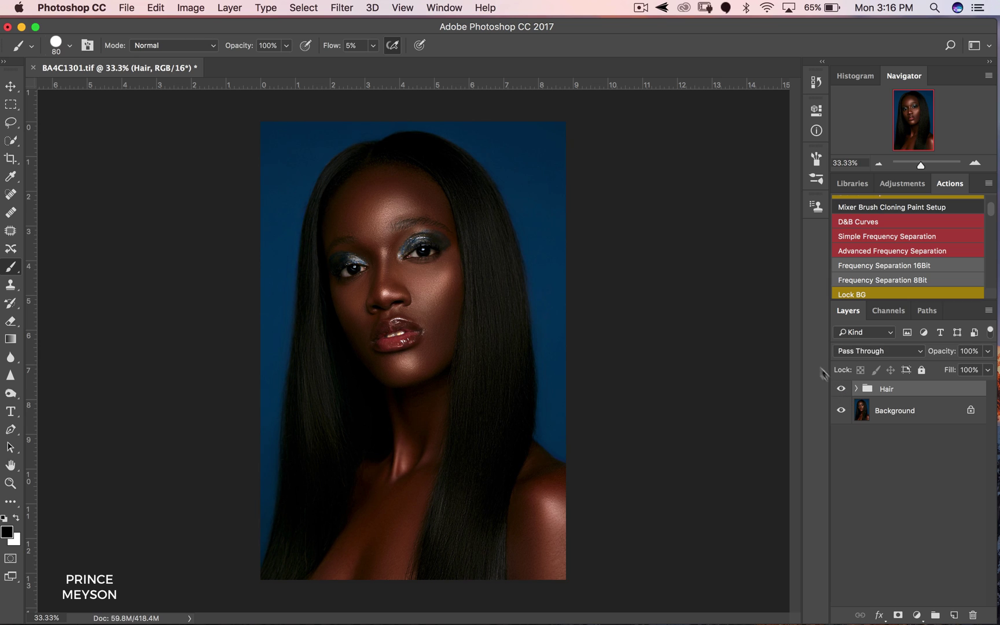
{"action": "key", "text": "z"}
{"action": "left_click", "coordinate": [454, 402]}
{"action": "left_click", "coordinate": [493, 396], "text": "alt"}
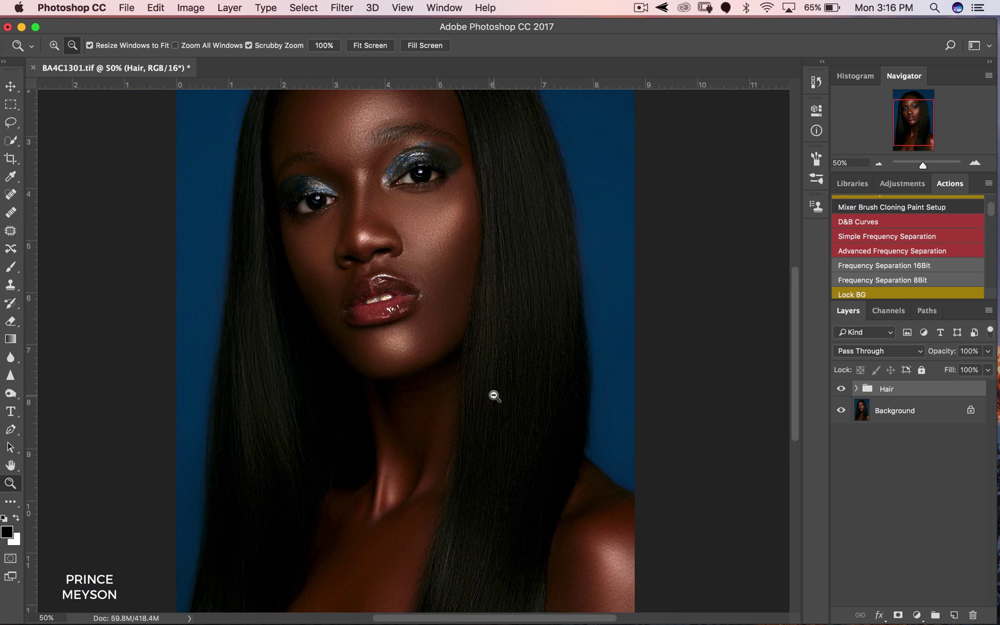
{"action": "left_click", "coordinate": [518, 389], "text": "alt"}
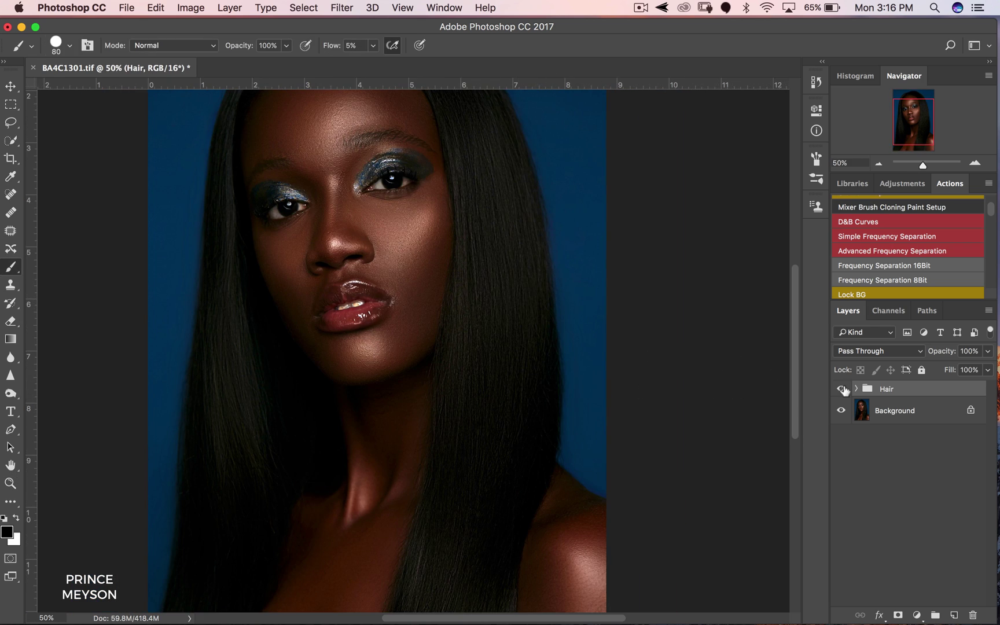
{"action": "left_click", "coordinate": [841, 389]}
{"action": "left_click", "coordinate": [841, 389]}
{"action": "key", "text": "z"}
{"action": "left_click", "coordinate": [512, 377], "text": "alt"}
{"action": "left_click", "coordinate": [515, 386], "text": "alt"}
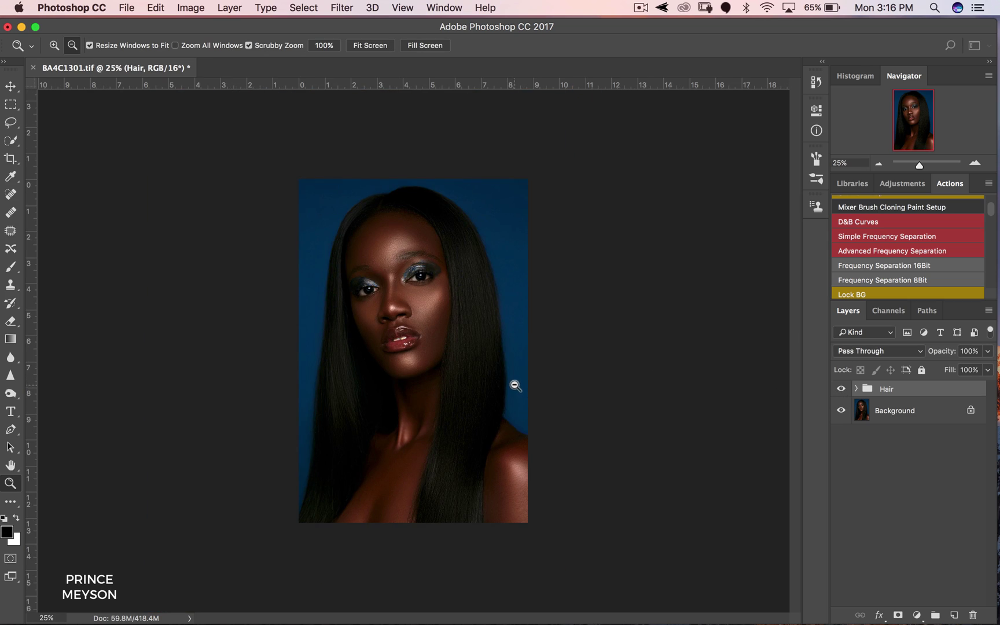
Lower the brush hardness to give the 80-pixel brush a soft-edged tip.
{"action": "key", "text": "b"}
{"action": "left_click", "coordinate": [856, 389]}
{"action": "left_click", "coordinate": [857, 389]}
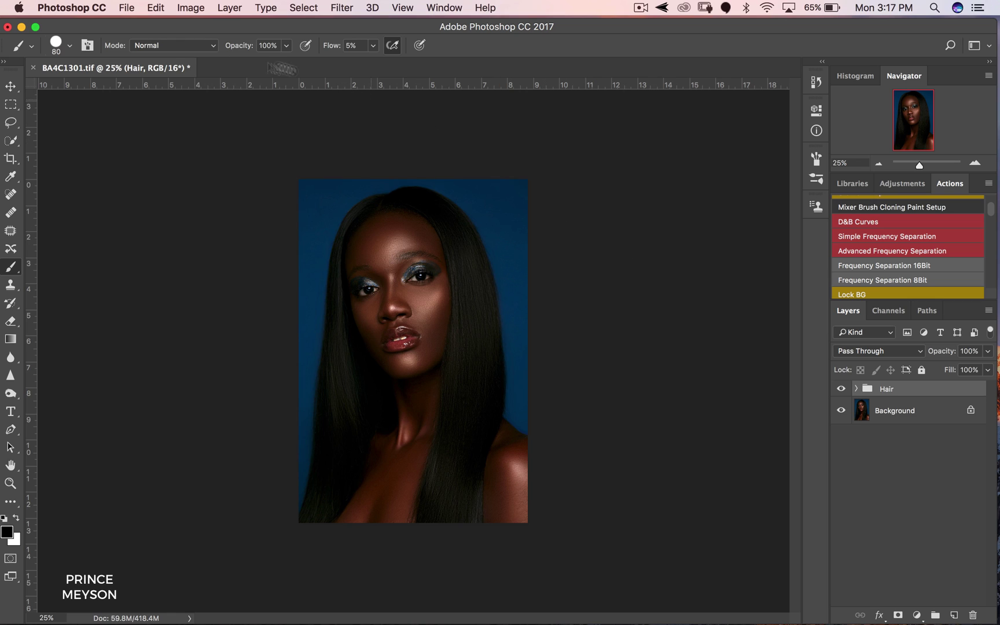
{"action": "left_click", "coordinate": [70, 45]}
{"action": "left_click_drag", "start_coordinate": [162, 120], "coordinate": [38, 125]}
{"action": "left_click", "coordinate": [451, 68]}
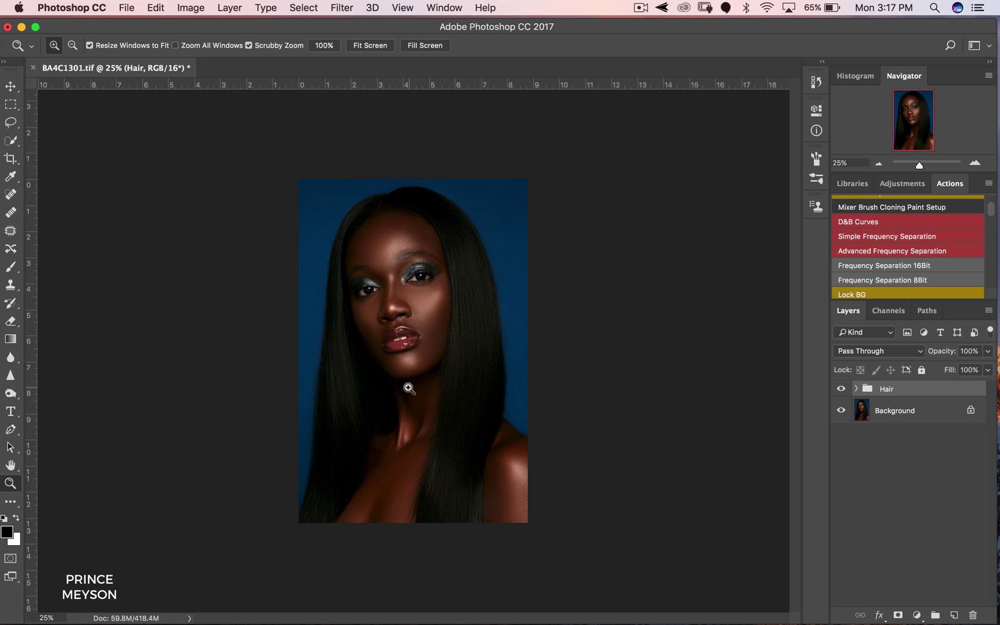
Expand the Hair group and view the whole portrait at 33.3% zoom.
{"action": "left_click", "coordinate": [409, 387], "text": "super"}
{"action": "left_click", "coordinate": [415, 387], "text": "super"}
{"action": "left_click", "coordinate": [429, 384], "text": "alt"}
{"action": "left_click", "coordinate": [458, 376], "text": "alt"}
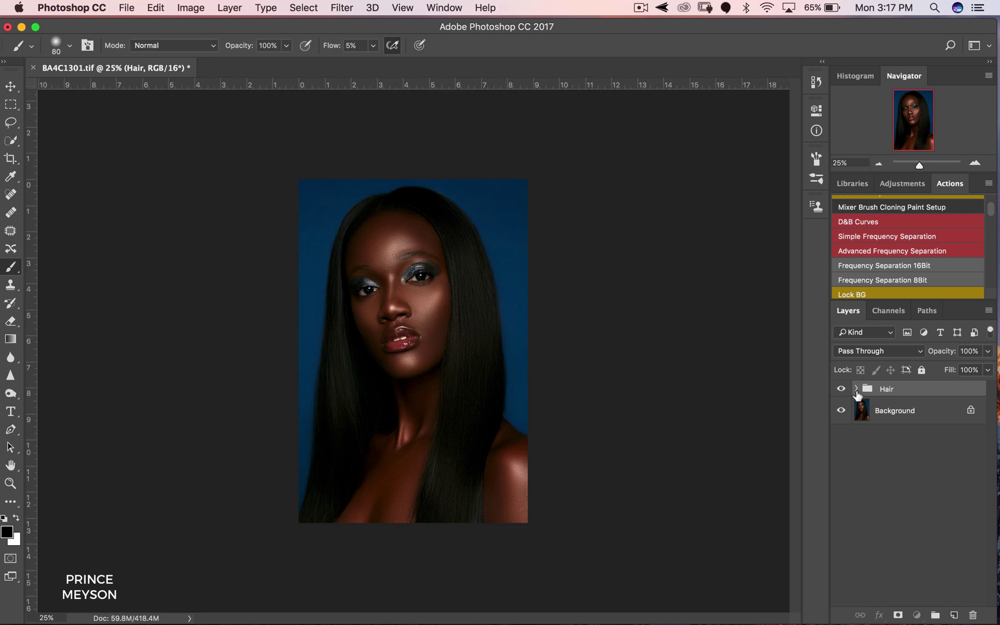
{"action": "left_click", "coordinate": [856, 388]}
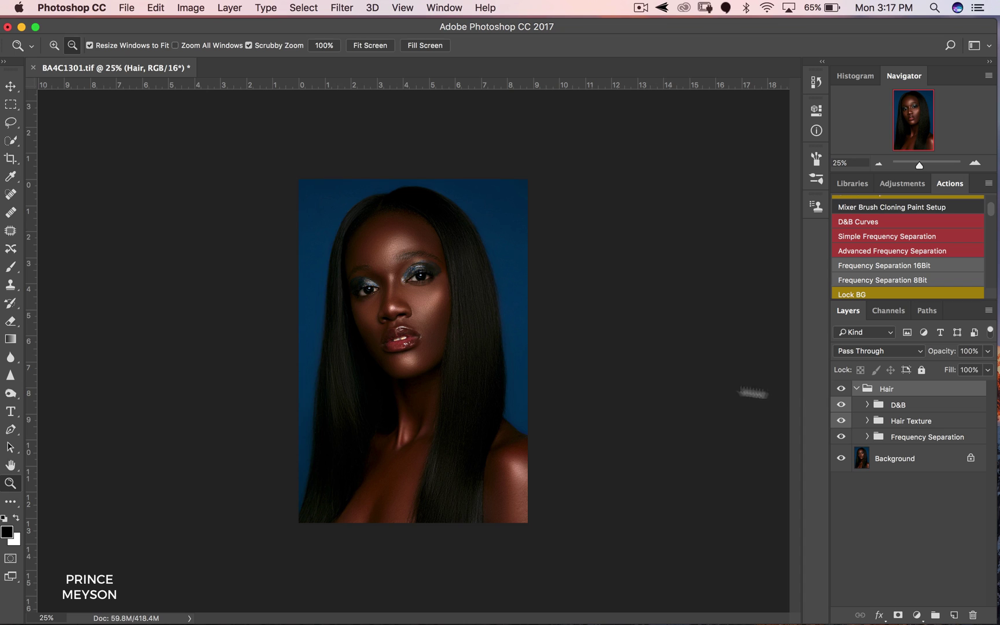
{"action": "left_click", "coordinate": [453, 360]}
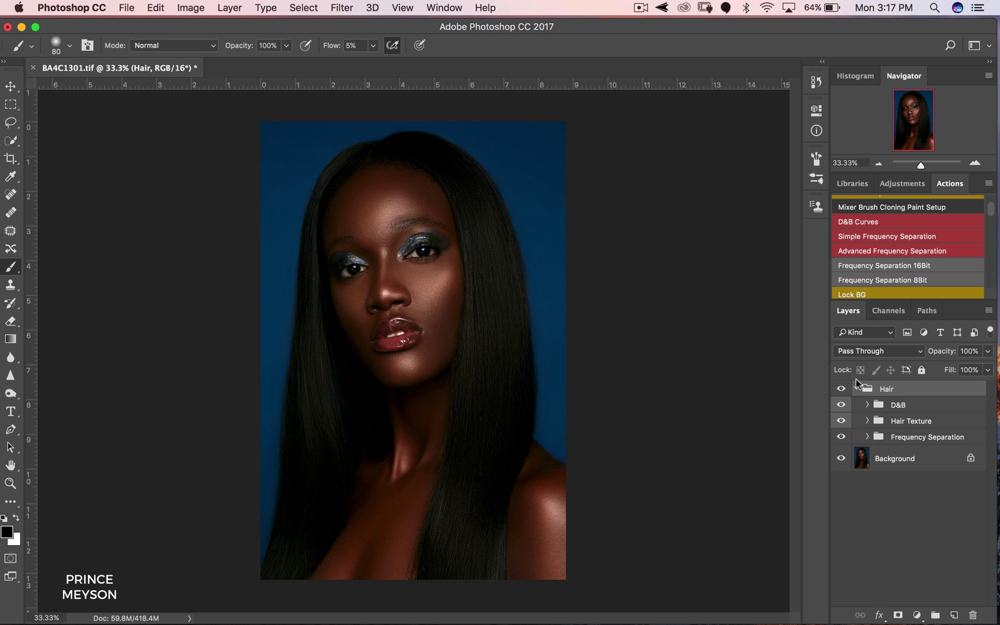
Check the D&B group's settings, then repeatedly hide and show the Hair group to review the before and after.
{"action": "left_click", "coordinate": [917, 405]}
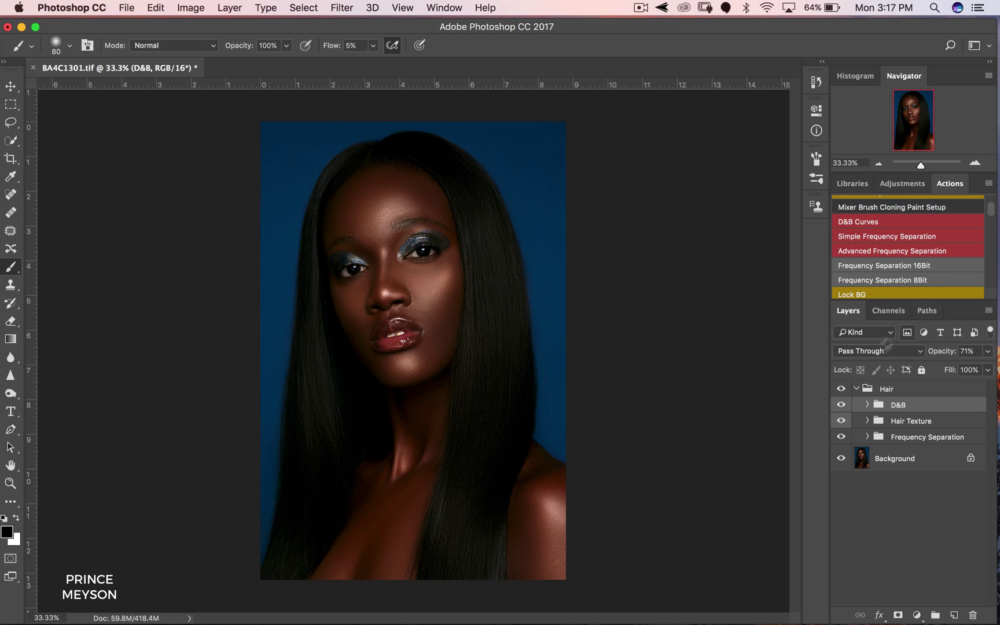
{"action": "left_click", "coordinate": [863, 389]}
{"action": "left_click", "coordinate": [841, 389]}
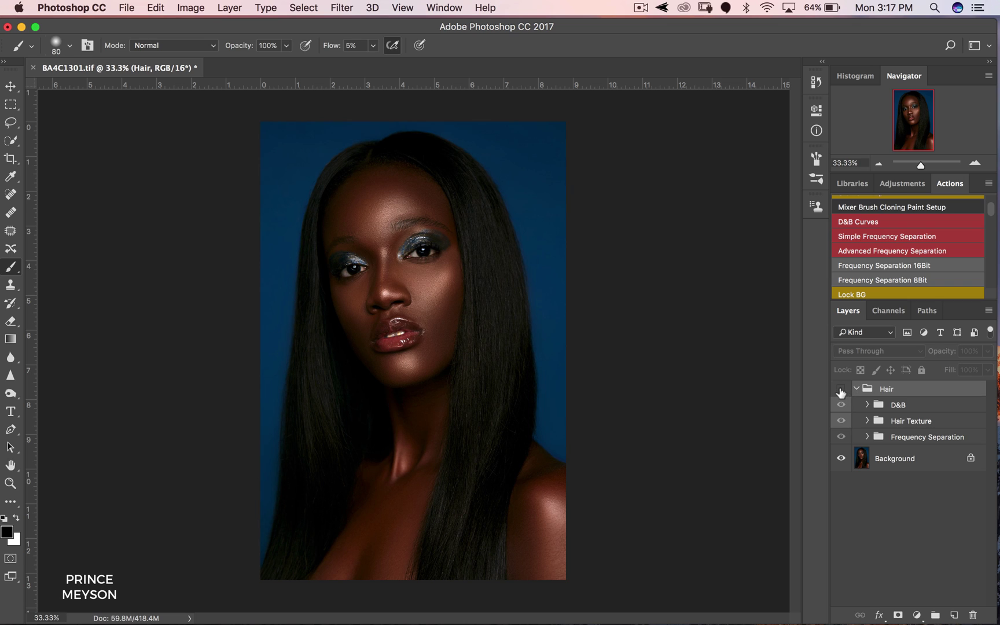
{"action": "left_click", "coordinate": [841, 390]}
{"action": "left_click", "coordinate": [841, 390]}
{"action": "left_click", "coordinate": [841, 390]}
{"action": "left_click", "coordinate": [842, 391]}
{"action": "left_click", "coordinate": [842, 390]}
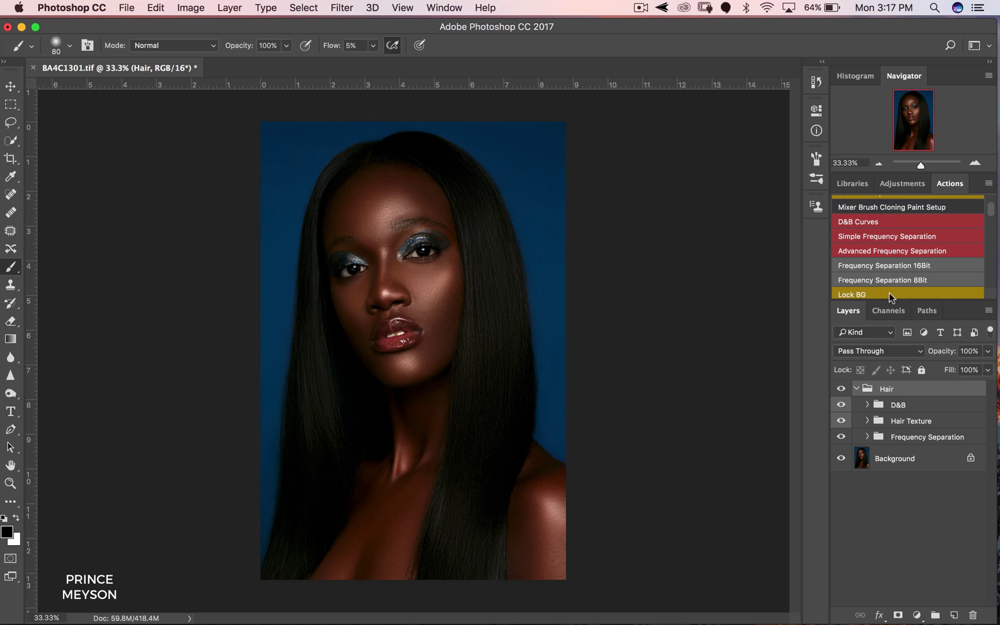